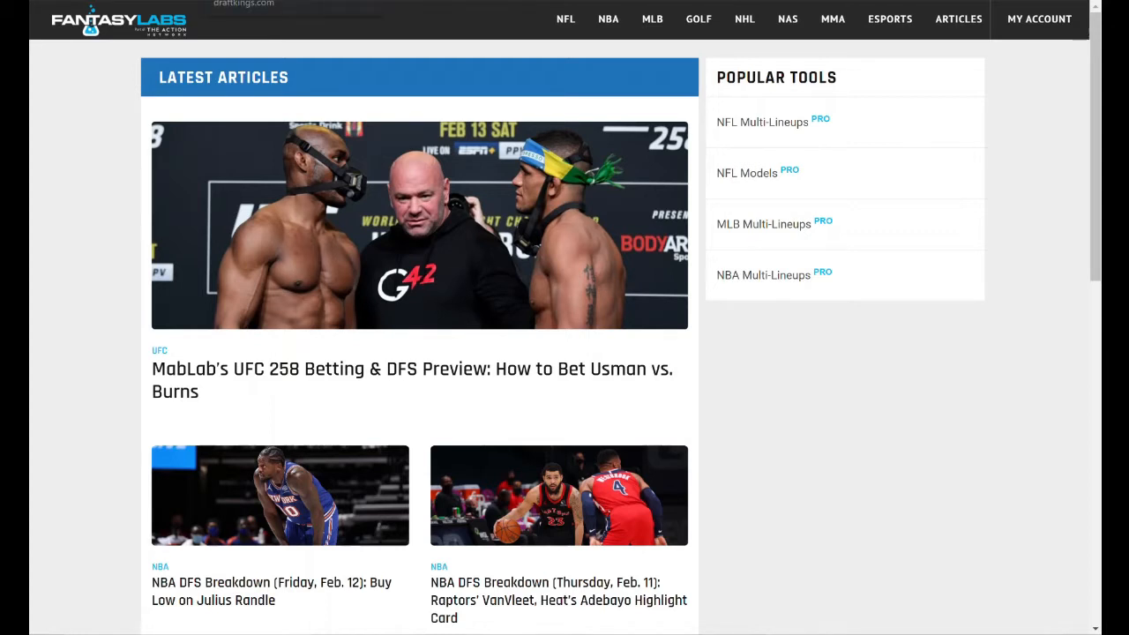
# - Switch to the MadLab MMA "Usman vs Burns" article and examine Usman's stats, highlighting the hedge line
pyautogui.click(231, 0)
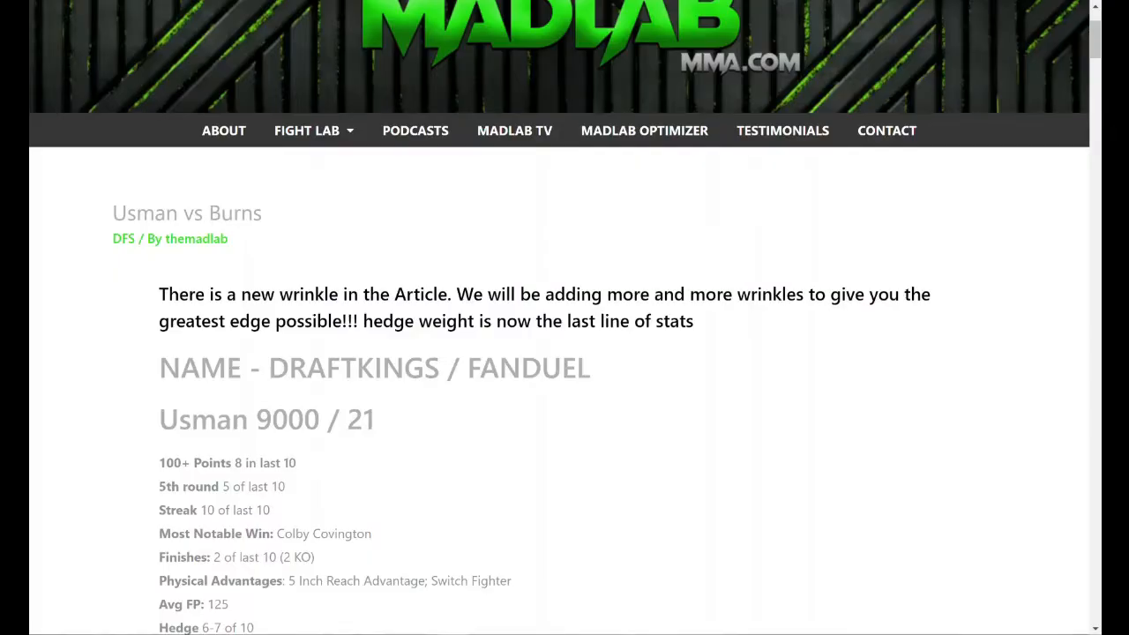
pyautogui.scroll(-1, 111, 269)
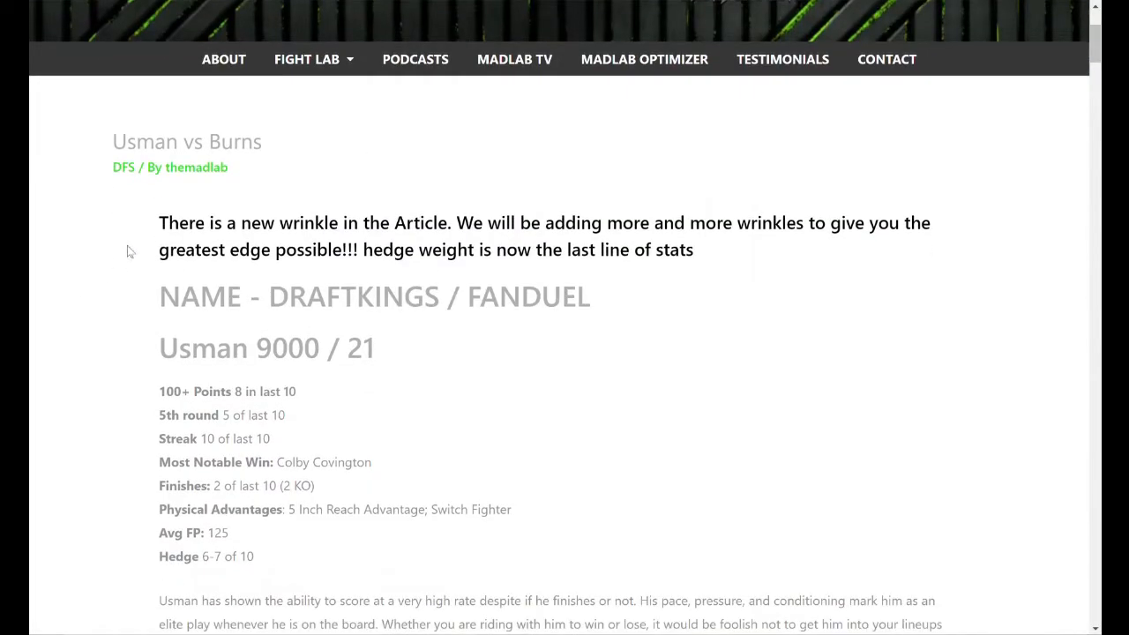
pyautogui.middleClick(131, 237)
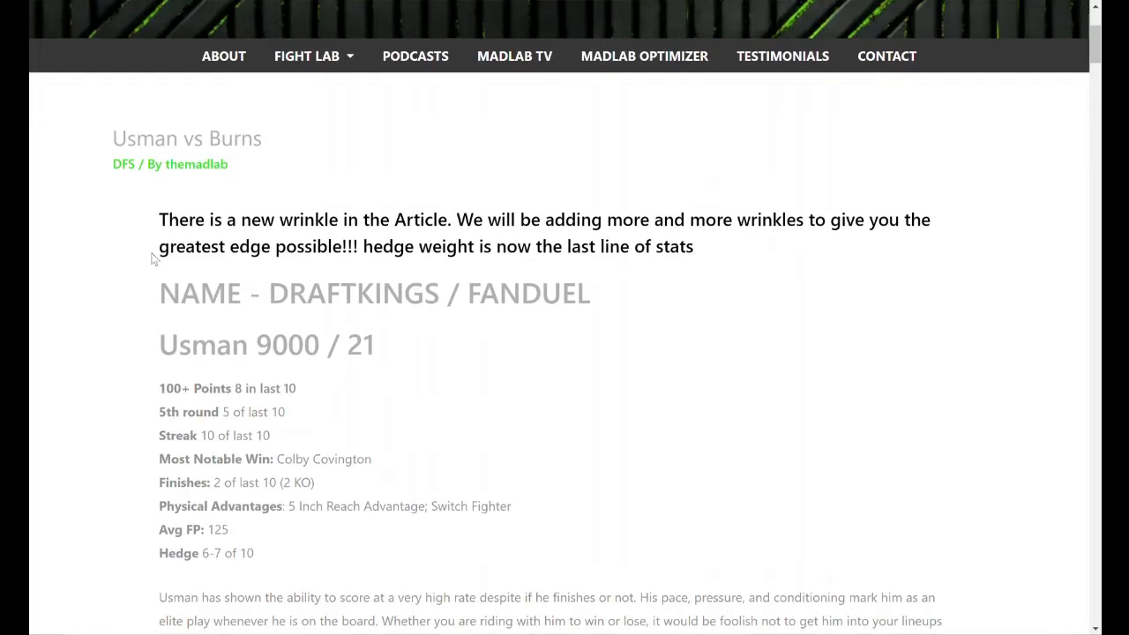
pyautogui.moveTo(304, 57)
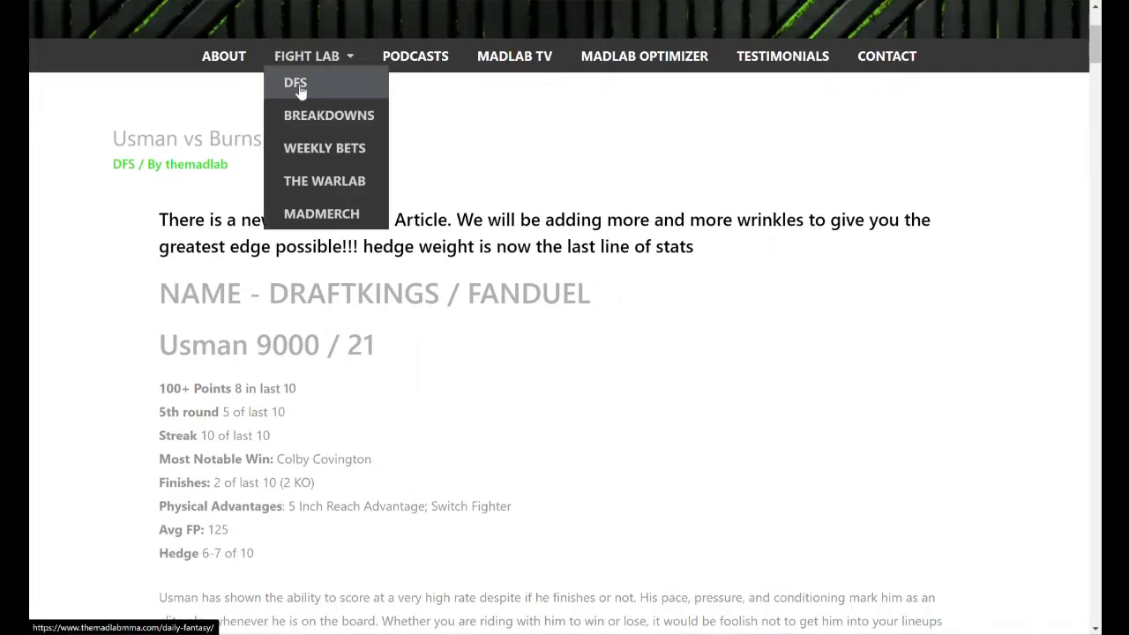
pyautogui.scroll(-2, 197, 380)
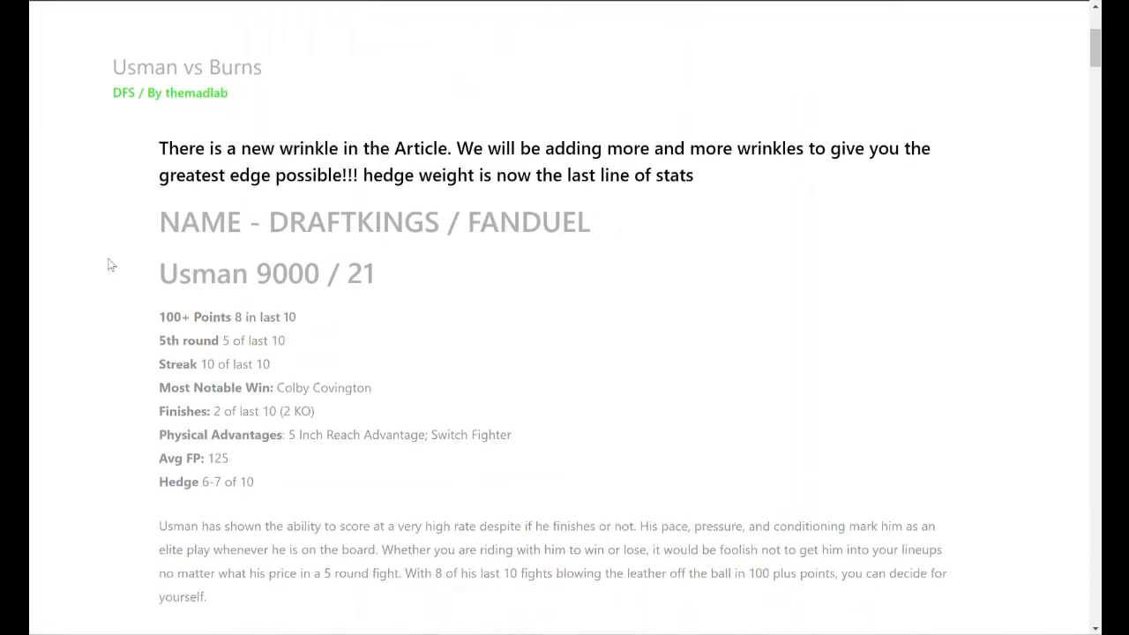
pyautogui.moveTo(257, 410); pyautogui.dragTo(145, 410)
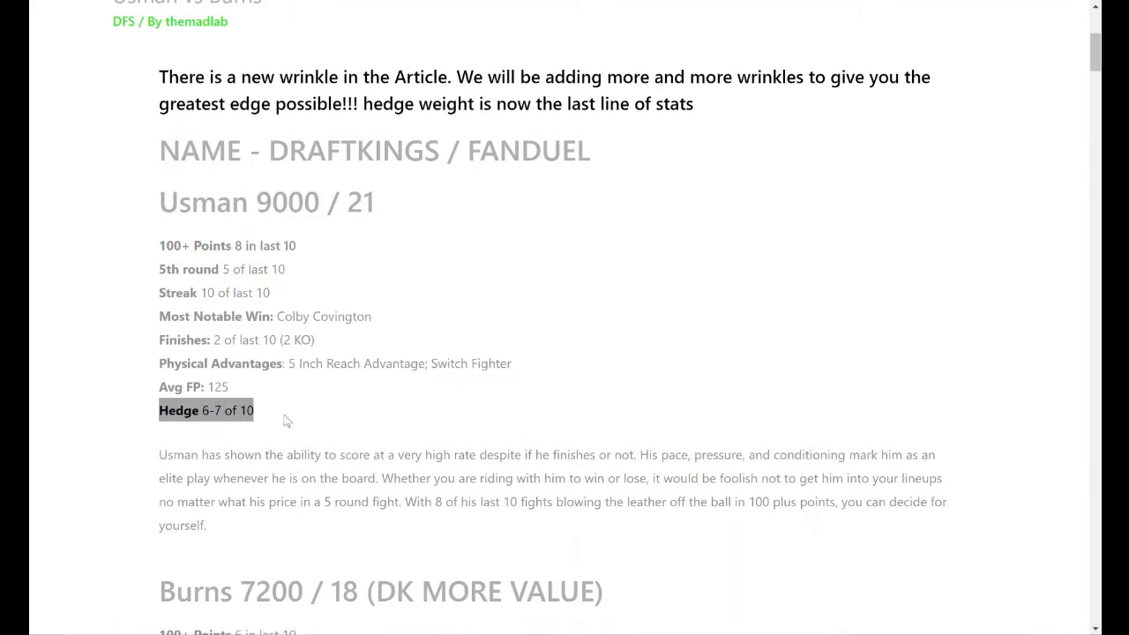
pyautogui.click(228, 412)
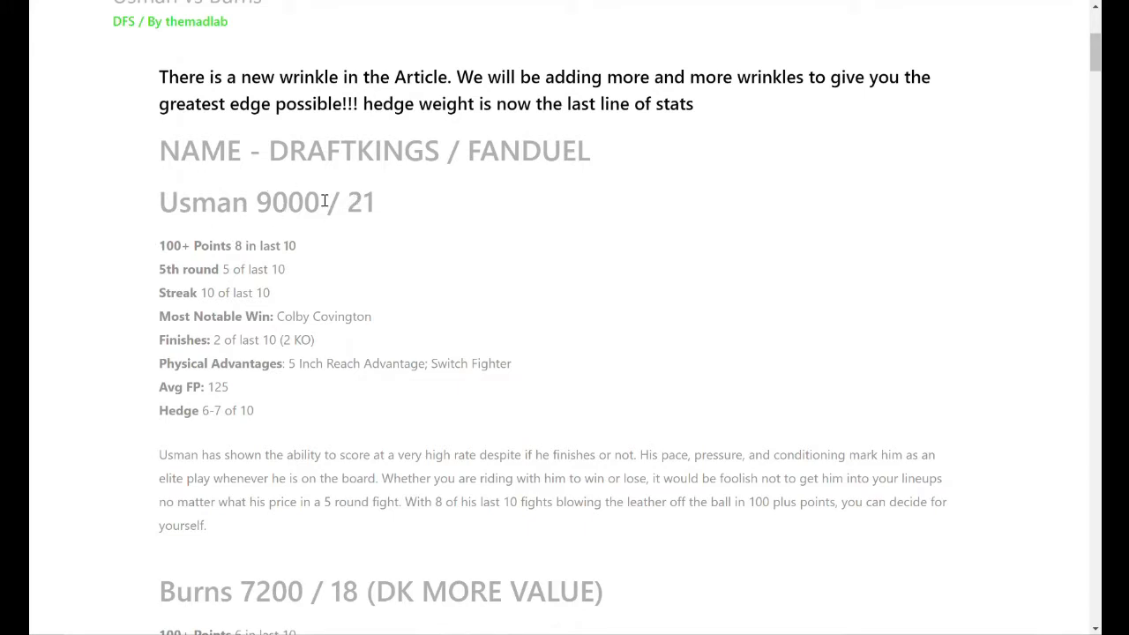
# - Read through the article's fighter breakdowns from Usman through Barber, Grasso, Gastelum, Heinisch, Green and Miller to Marquez
pyautogui.scroll(-4, 262, 292)
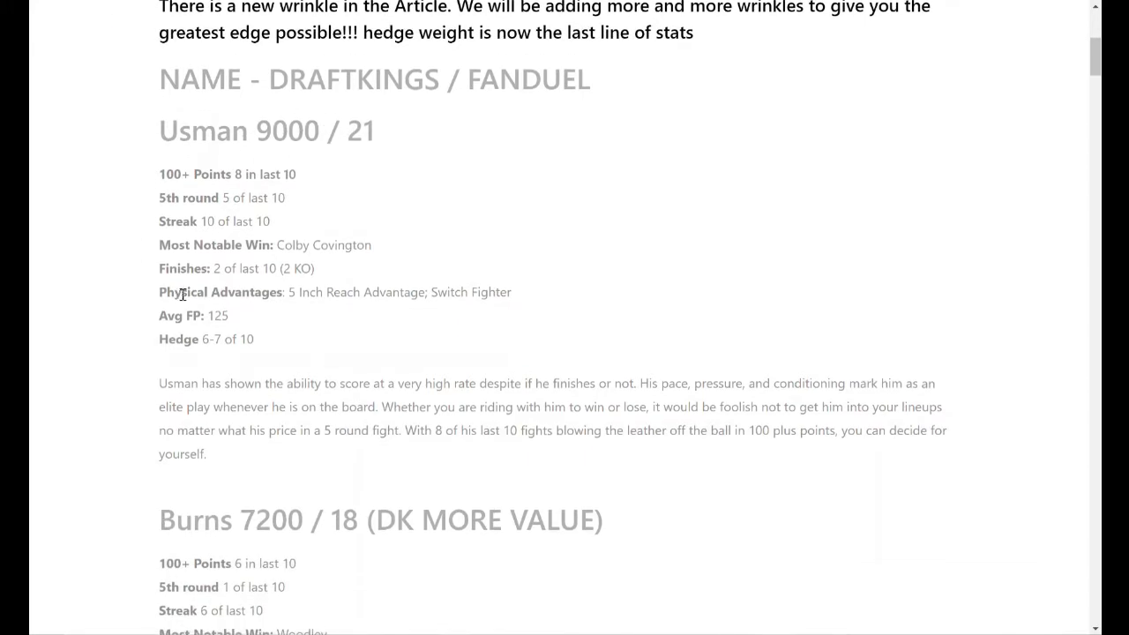
pyautogui.scroll(-5, 264, 327)
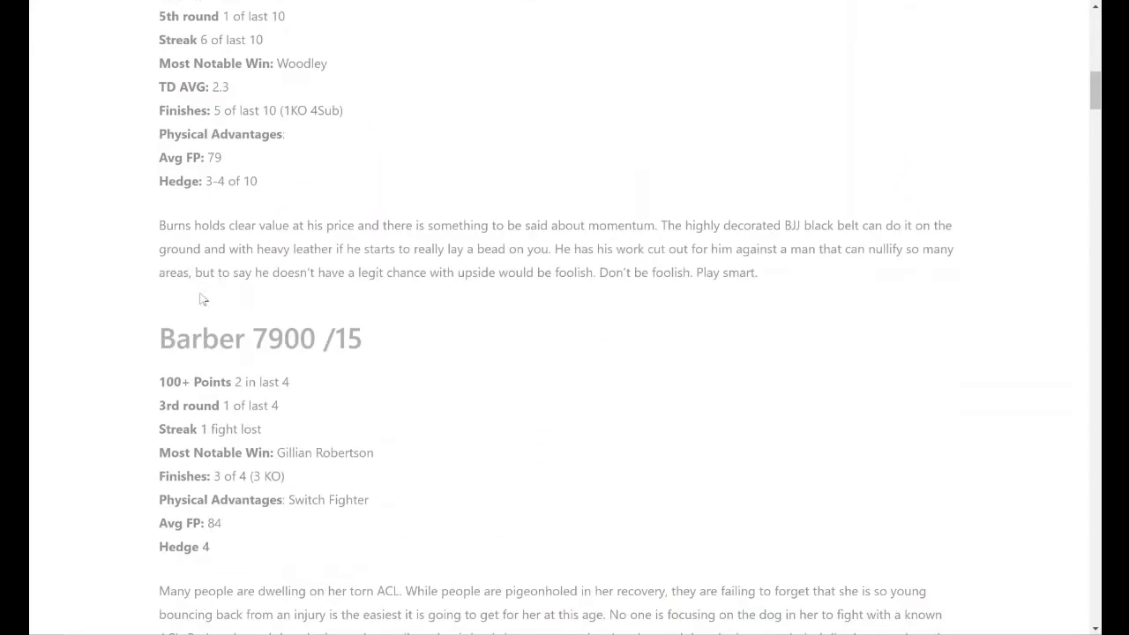
pyautogui.scroll(-4, 134, 288)
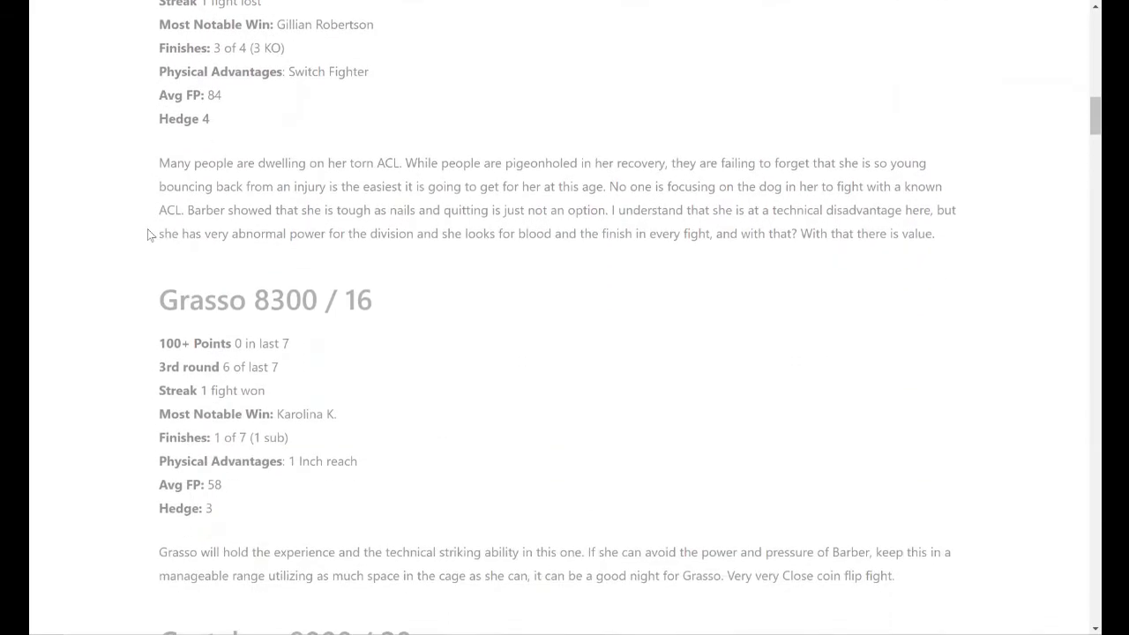
pyautogui.scroll(-3, 141, 251)
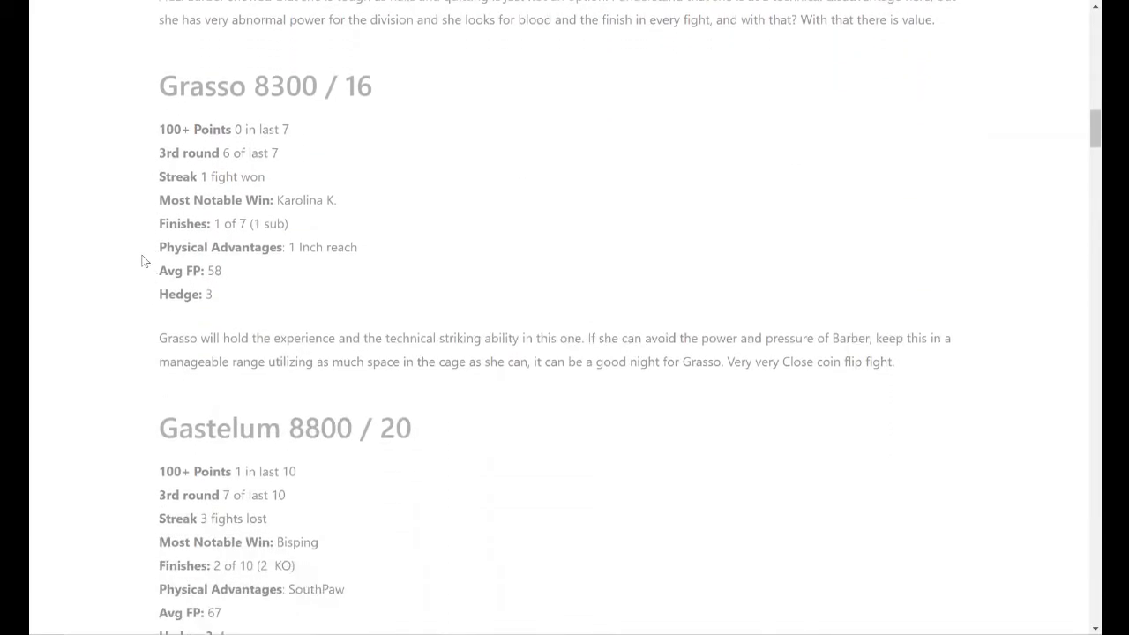
pyautogui.scroll(-2, 148, 250)
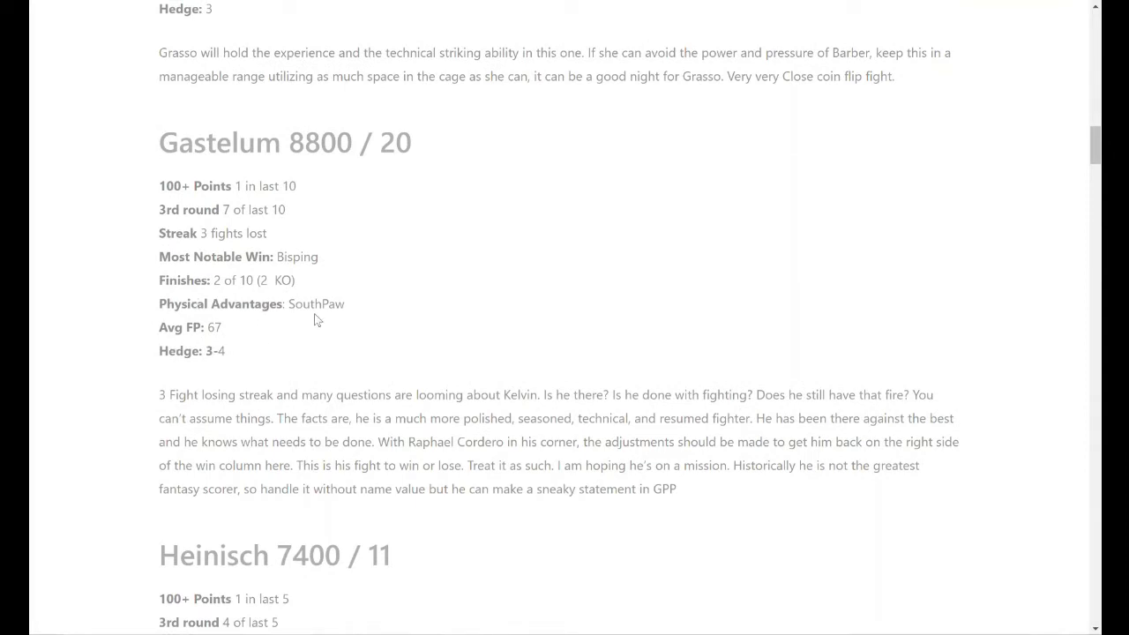
pyautogui.scroll(-3, 146, 326)
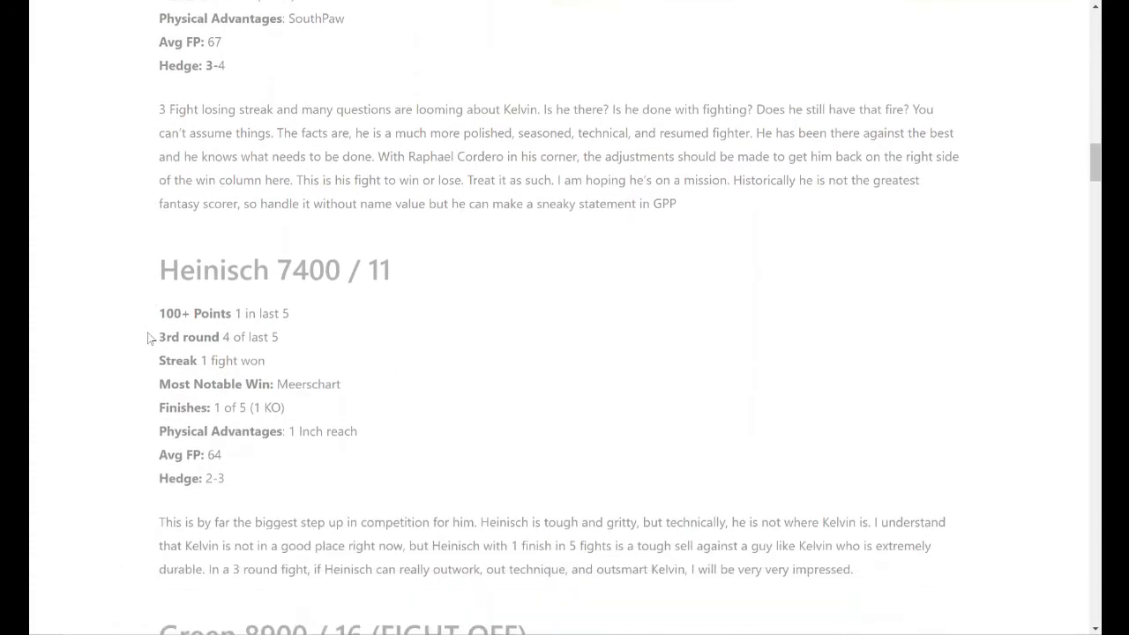
pyautogui.scroll(-4, 181, 298)
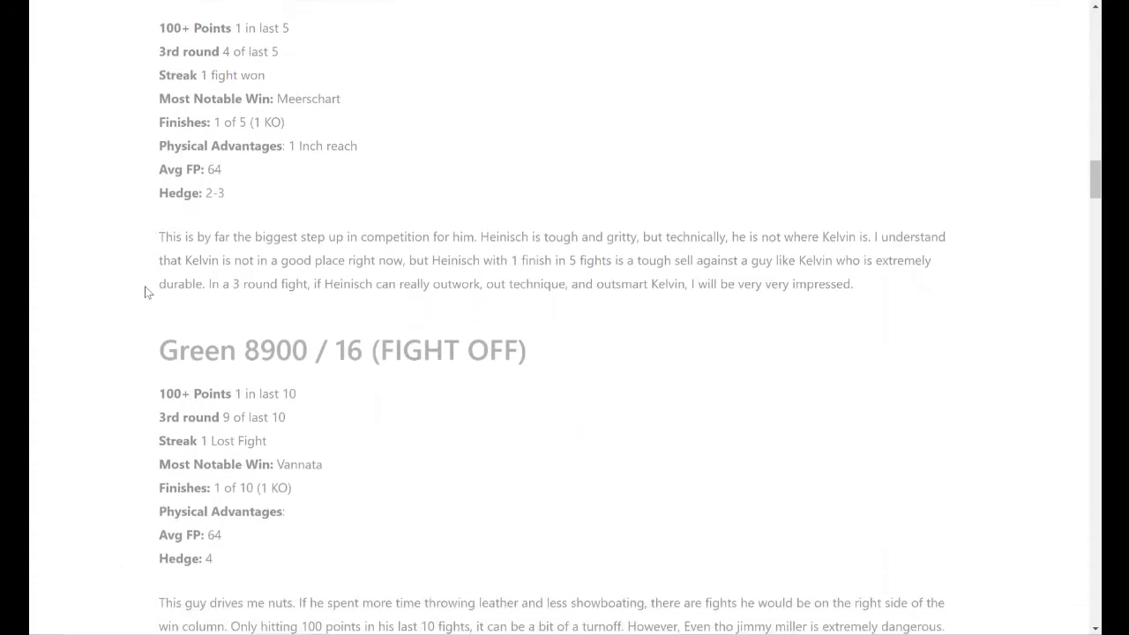
pyautogui.scroll(-1, 145, 308)
pyautogui.scroll(-1, 141, 307)
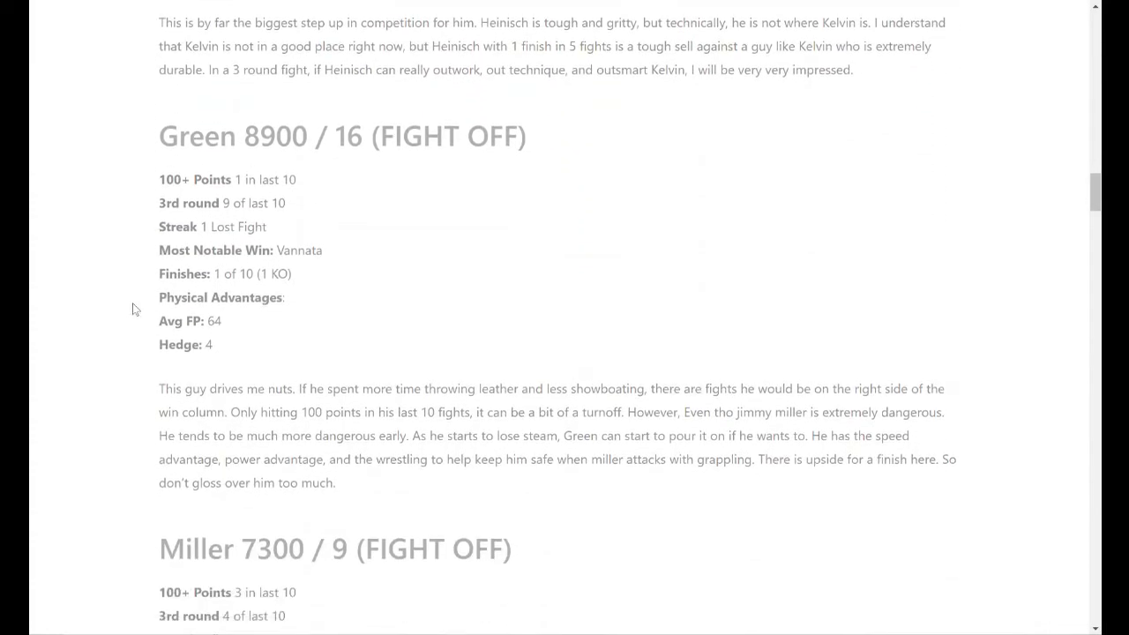
pyautogui.scroll(-2, 110, 308)
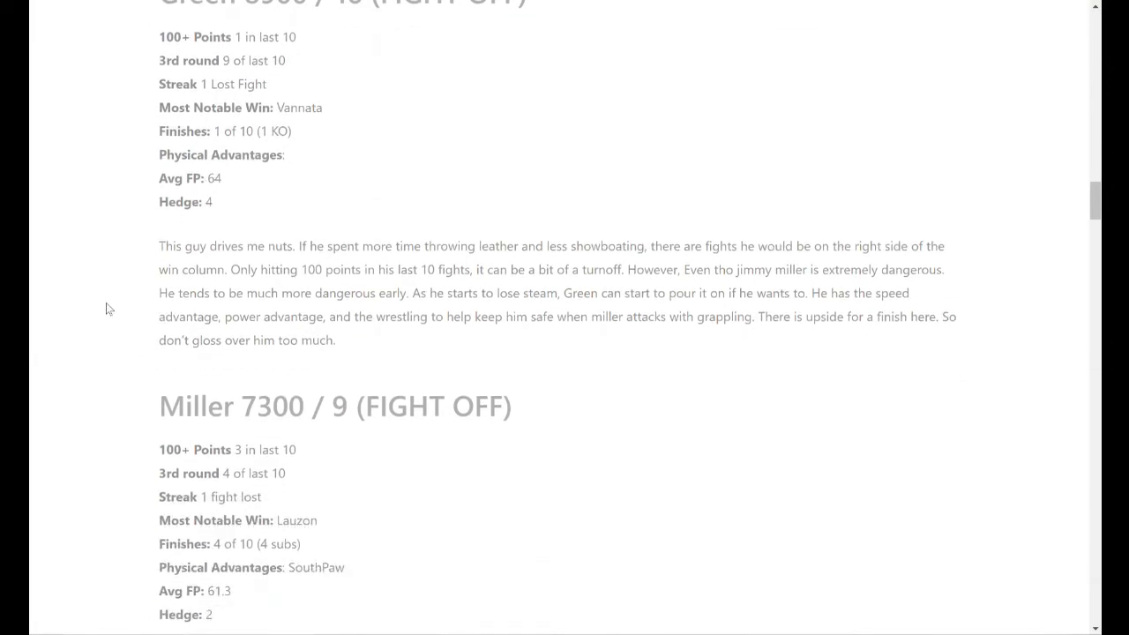
pyautogui.scroll(-1, 138, 302)
pyautogui.scroll(-3, 147, 284)
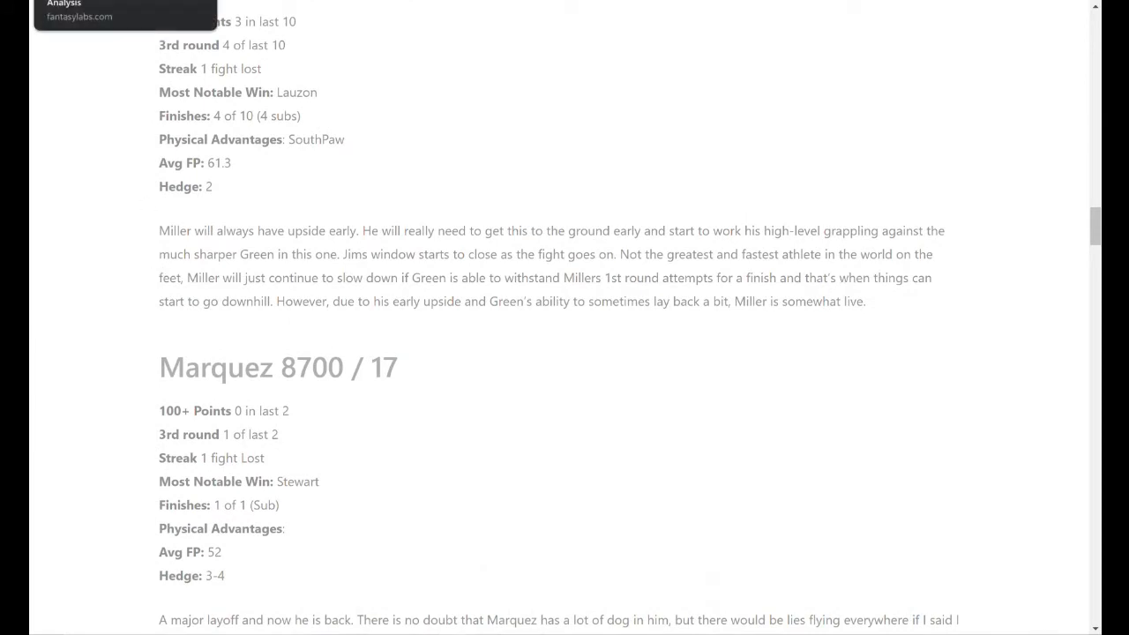
# - Switch to FantasyLabs, open the MMA Multi-Lineups tool and choose MadLab MMA Projections as the projection source
pyautogui.click(125, 1)
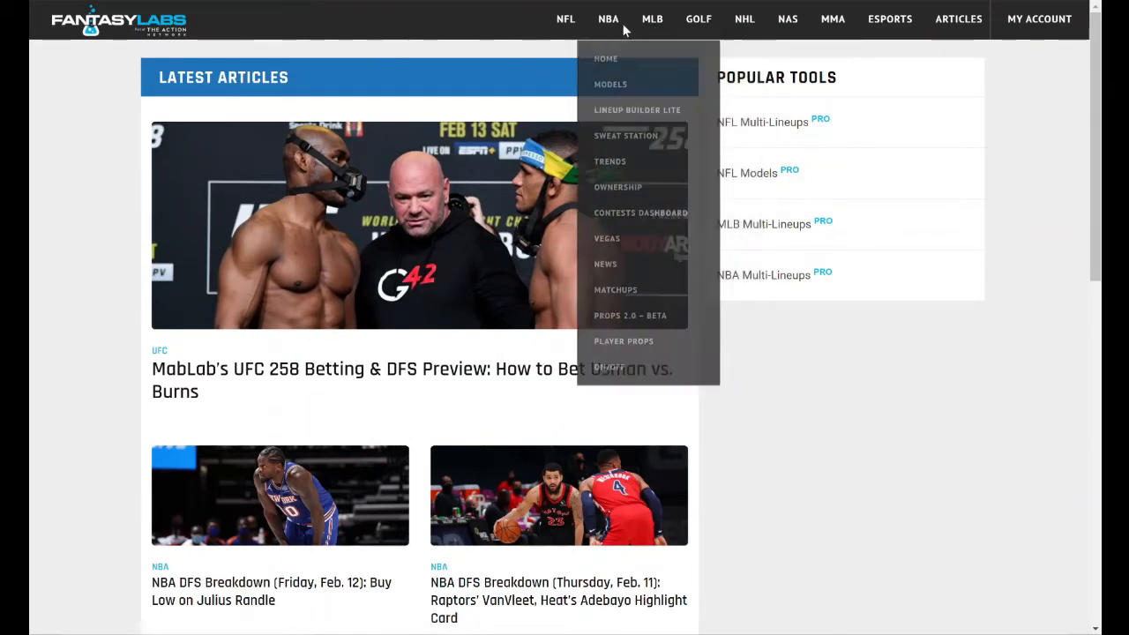
pyautogui.moveTo(839, 32)
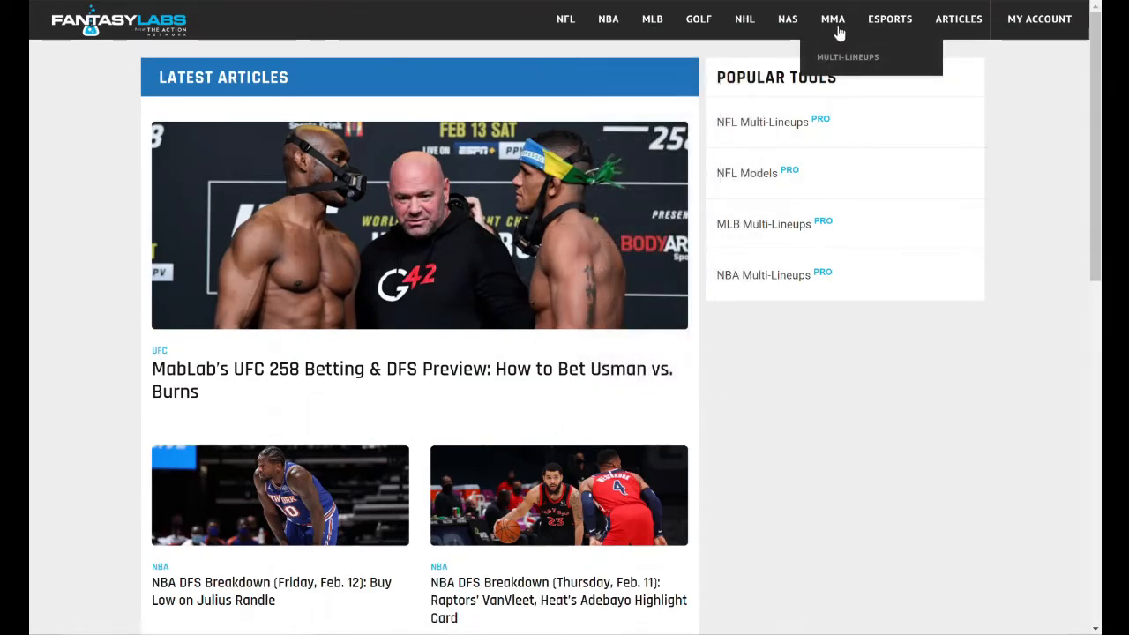
pyautogui.click(819, 68)
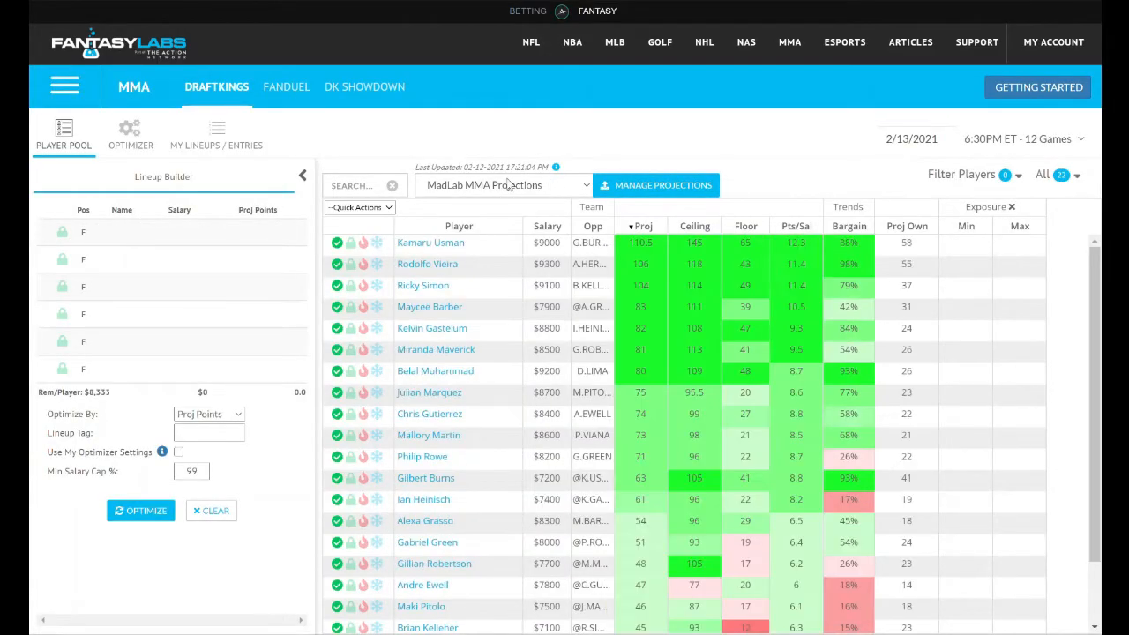
pyautogui.click(564, 194)
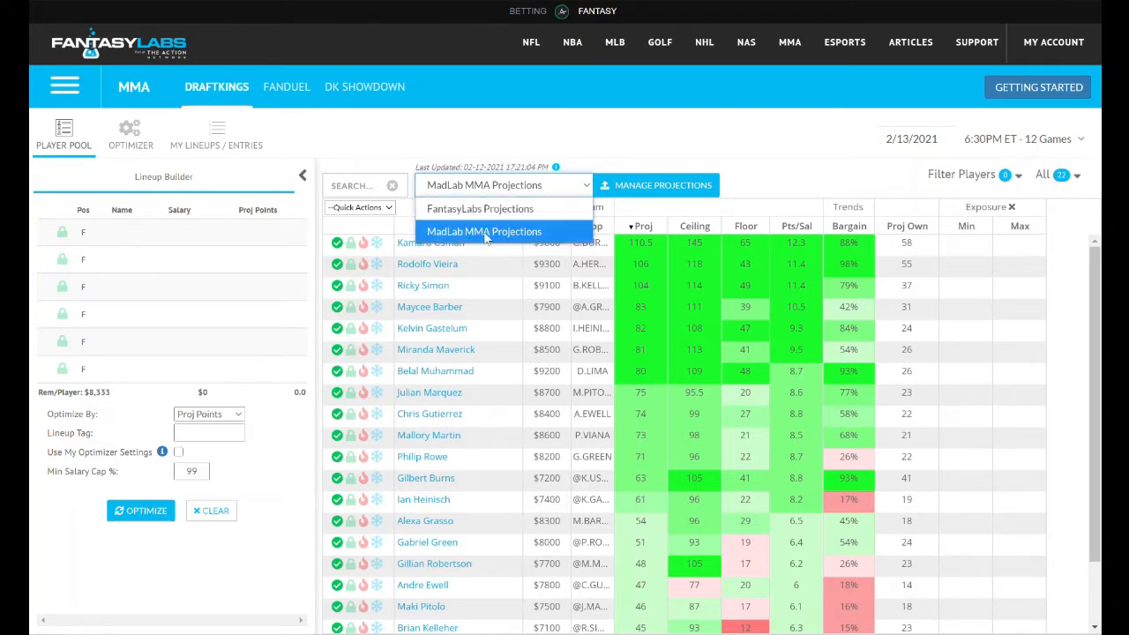
pyautogui.click(543, 234)
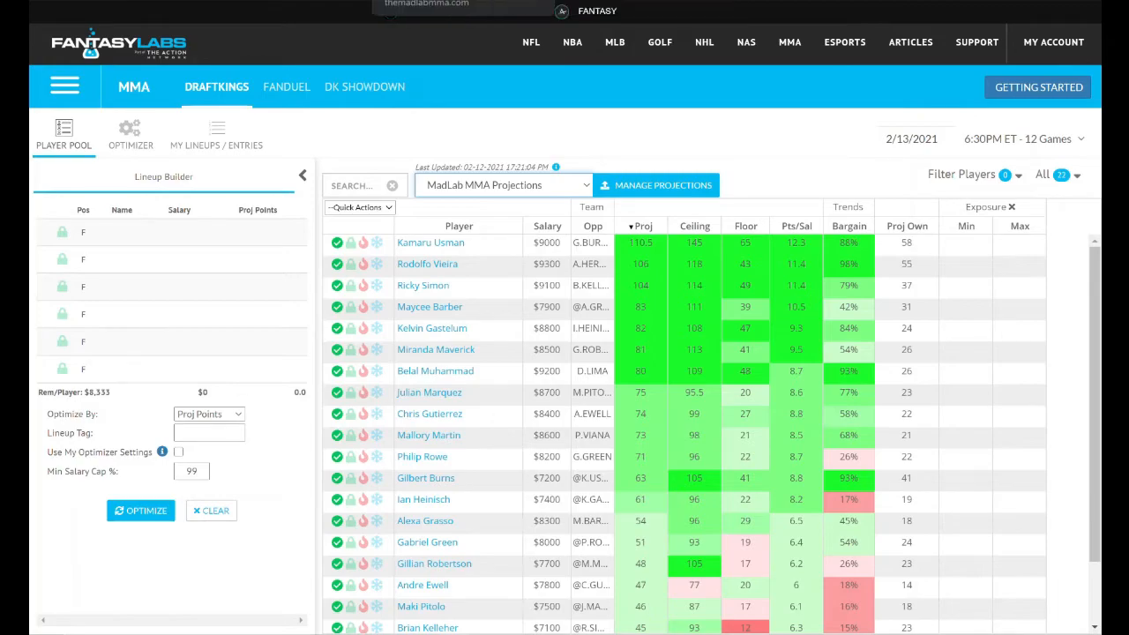
# - Revisit the MadLab article, then return to FantasyLabs and check the projected ownership in the MMA player pool
pyautogui.click(617, 1)
pyautogui.click(395, 1)
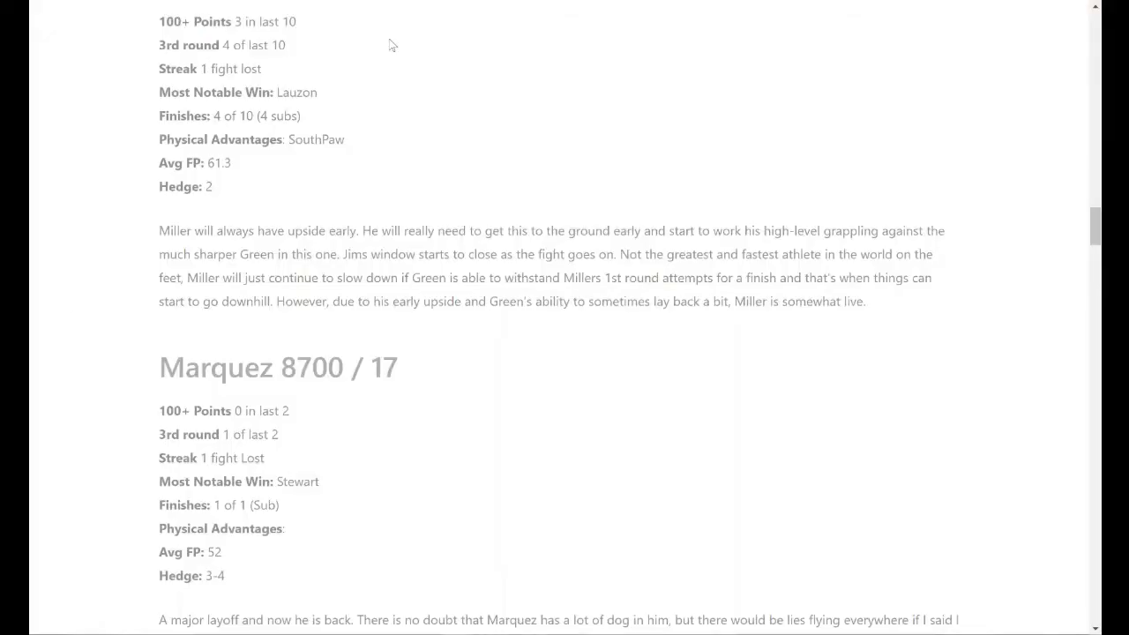
pyautogui.scroll(1, 122, 252)
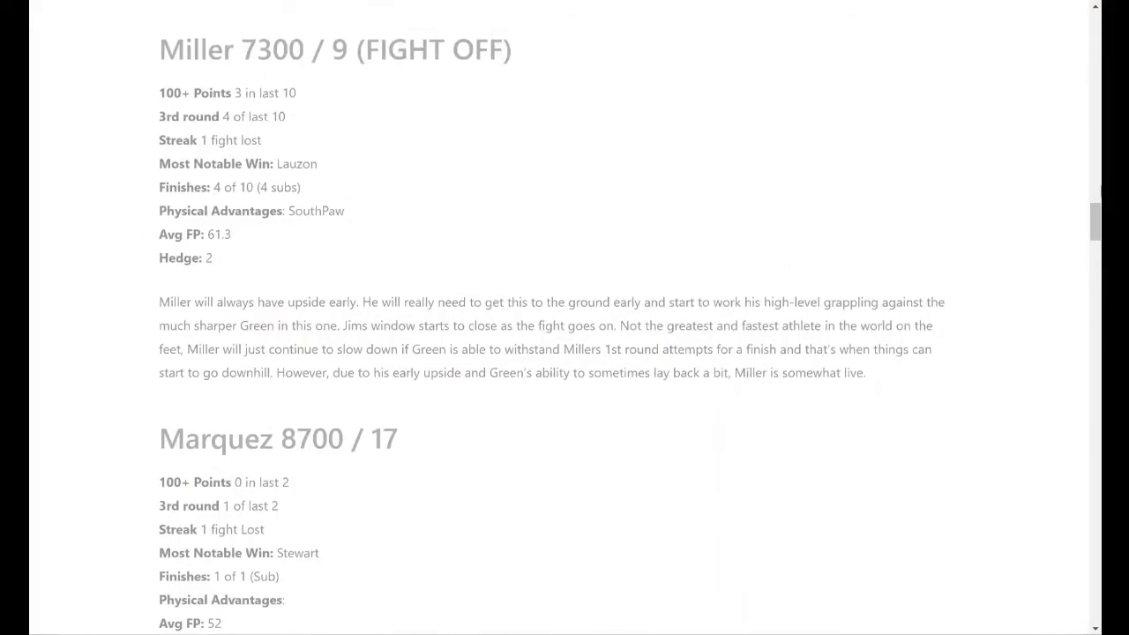
pyautogui.moveTo(1092, 223); pyautogui.dragTo(1078, 586)
pyautogui.press('Home')
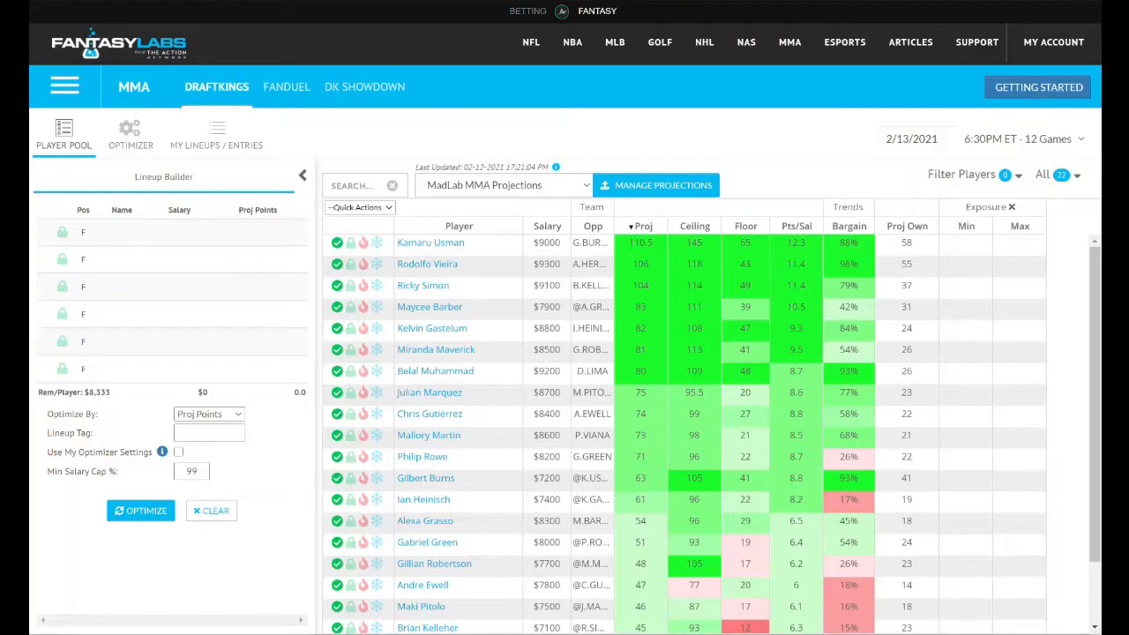
pyautogui.moveTo(917, 230)
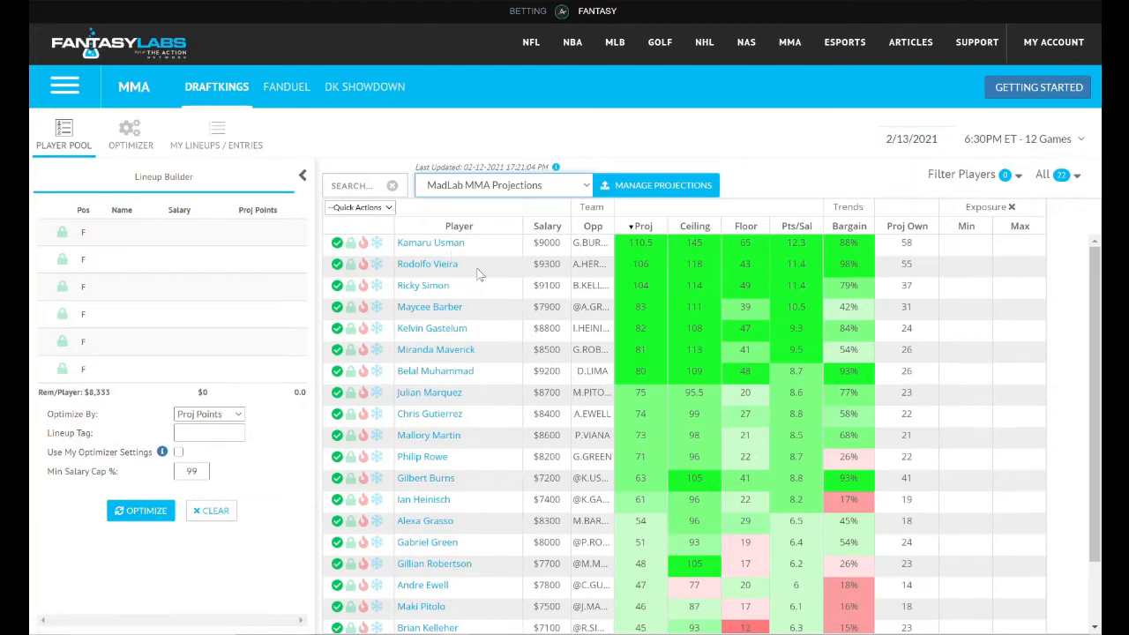
# - Load the saved MMA optimizer template with a 0 to 100% salary cap range and same-fight fighters avoided, then apply the settings
pyautogui.click(139, 132)
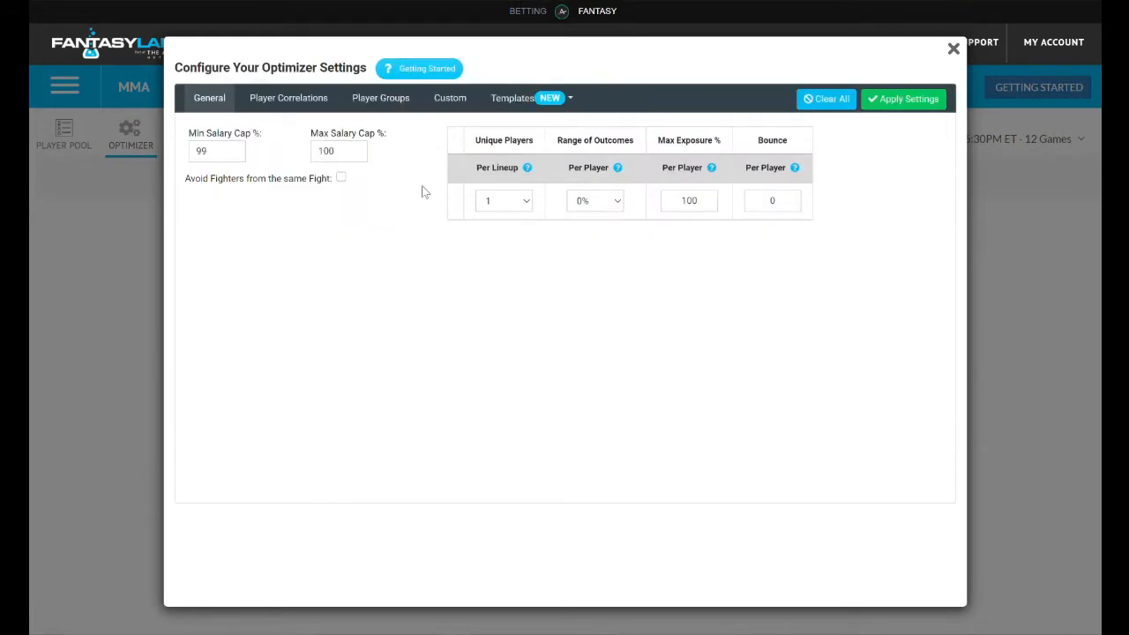
pyautogui.click(521, 102)
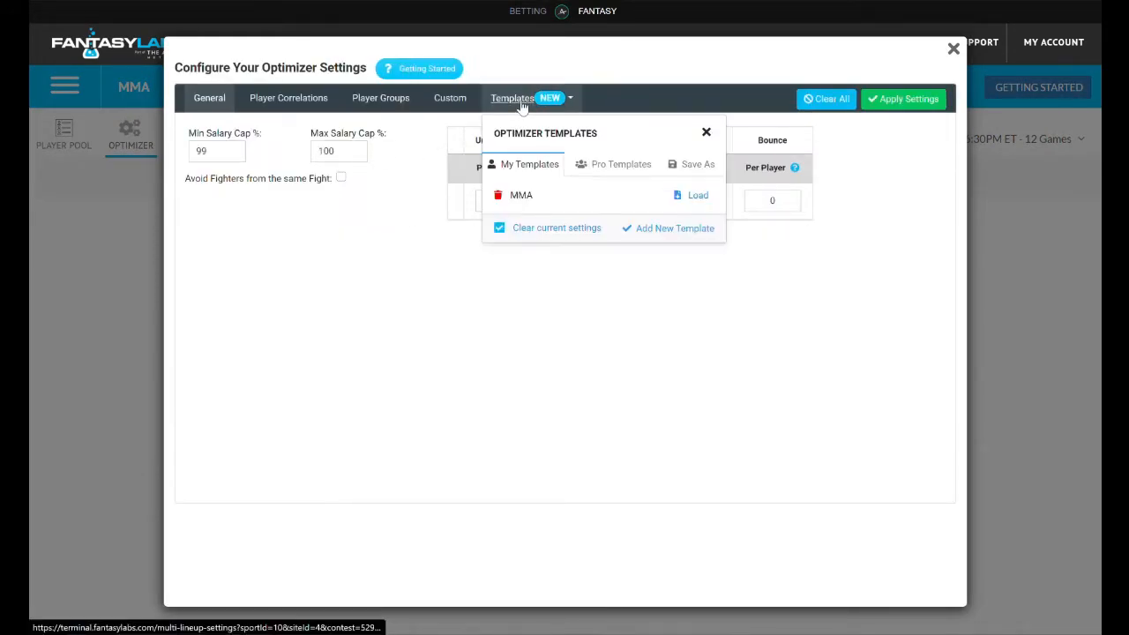
pyautogui.click(697, 196)
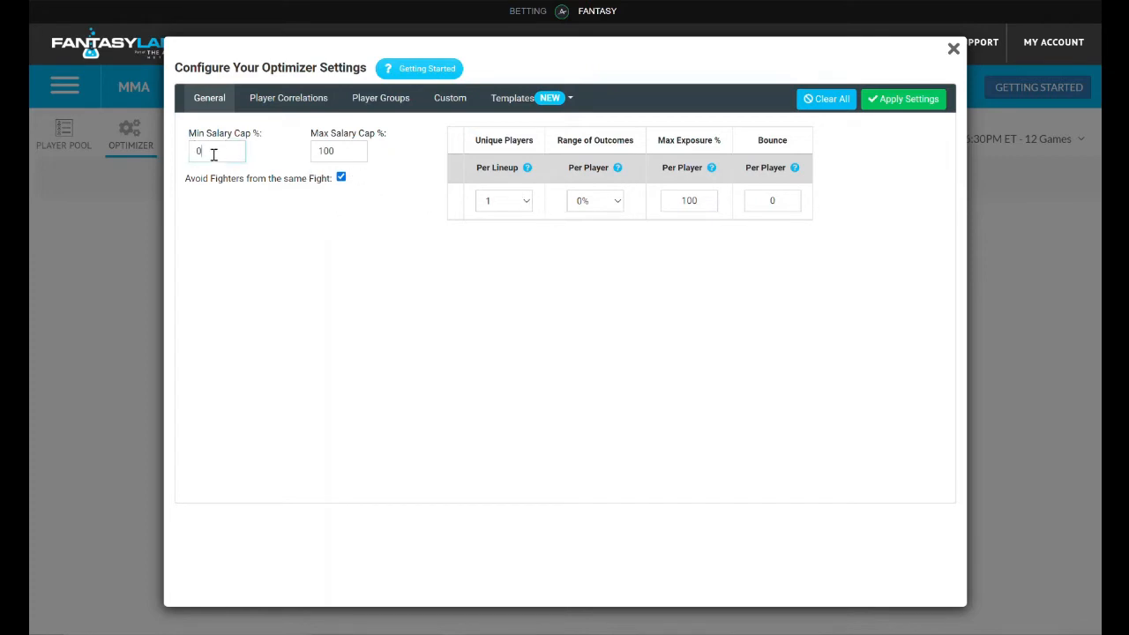
pyautogui.moveTo(213, 154); pyautogui.dragTo(191, 152)
pyautogui.click(343, 152)
pyautogui.click(915, 104)
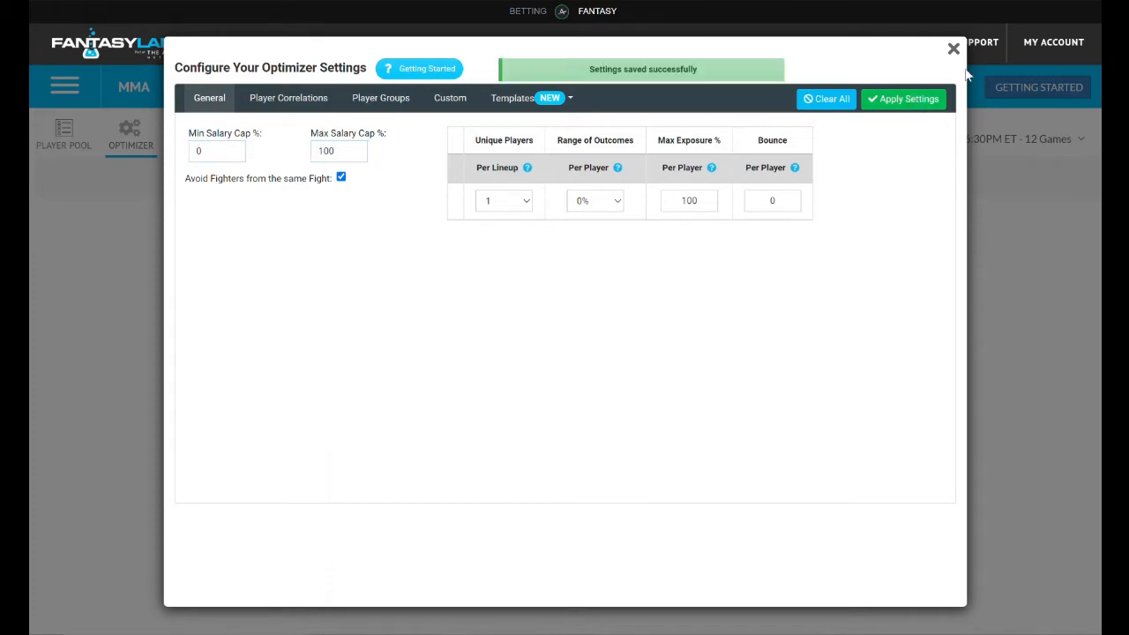
pyautogui.click(952, 51)
# - Generate 40 lineups optimized by projected points
pyautogui.moveTo(421, 178); pyautogui.dragTo(436, 177)
pyautogui.write('40')
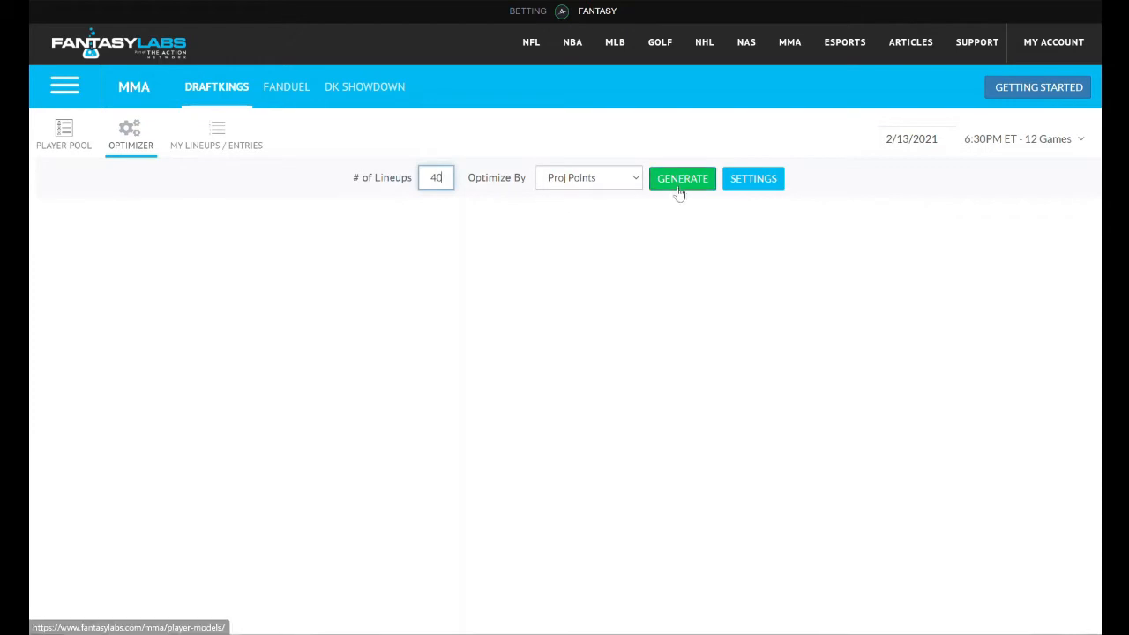
pyautogui.click(687, 180)
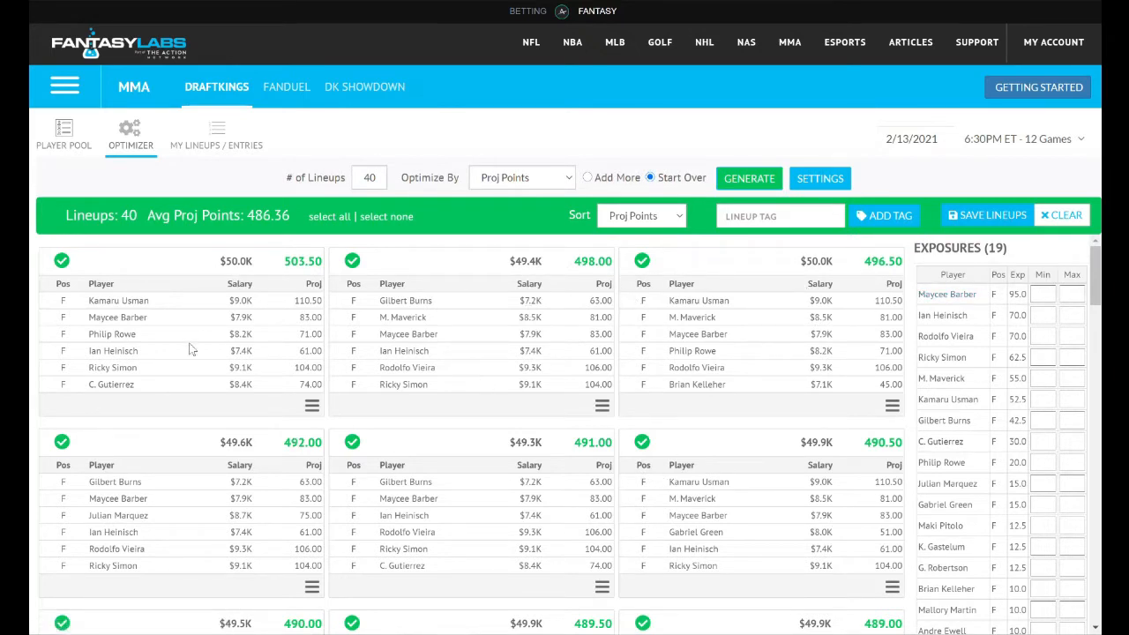
# - Review the generated lineups and the exposure list for each fighter
pyautogui.scroll(-1, 260, 393)
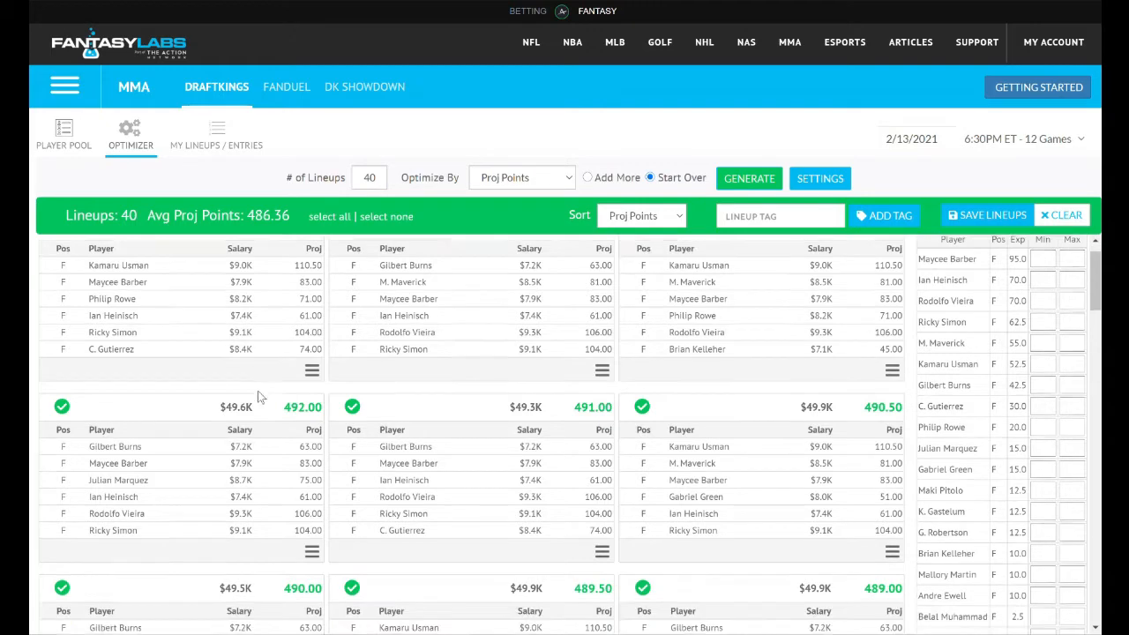
pyautogui.scroll(1, 266, 402)
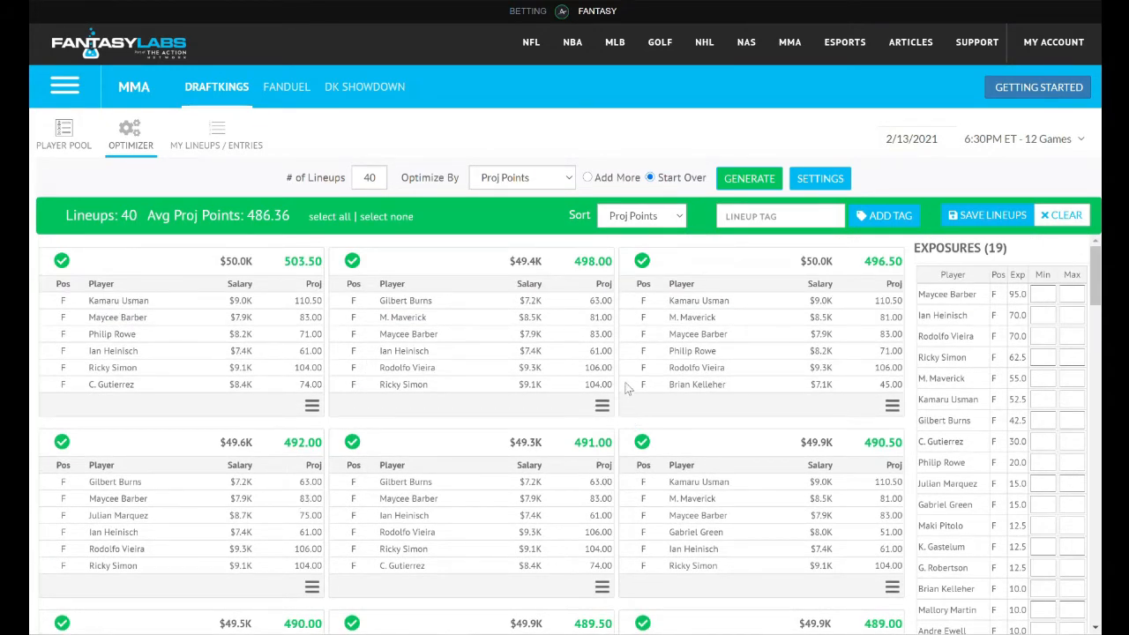
pyautogui.rightClick(945, 341)
pyautogui.click(905, 271)
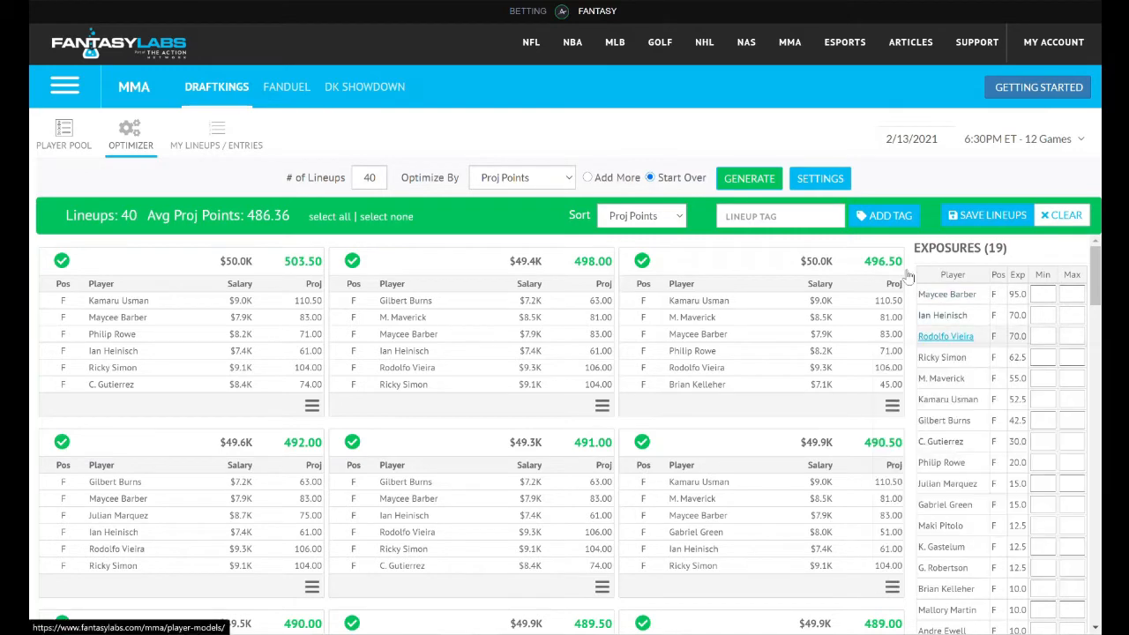
# - Check Maycee Barber's lineup exposure, look up her hedge rating in the MadLab article, and return to the FantasyLabs optimizer
pyautogui.moveTo(904, 270); pyautogui.dragTo(915, 270)
pyautogui.click(912, 268)
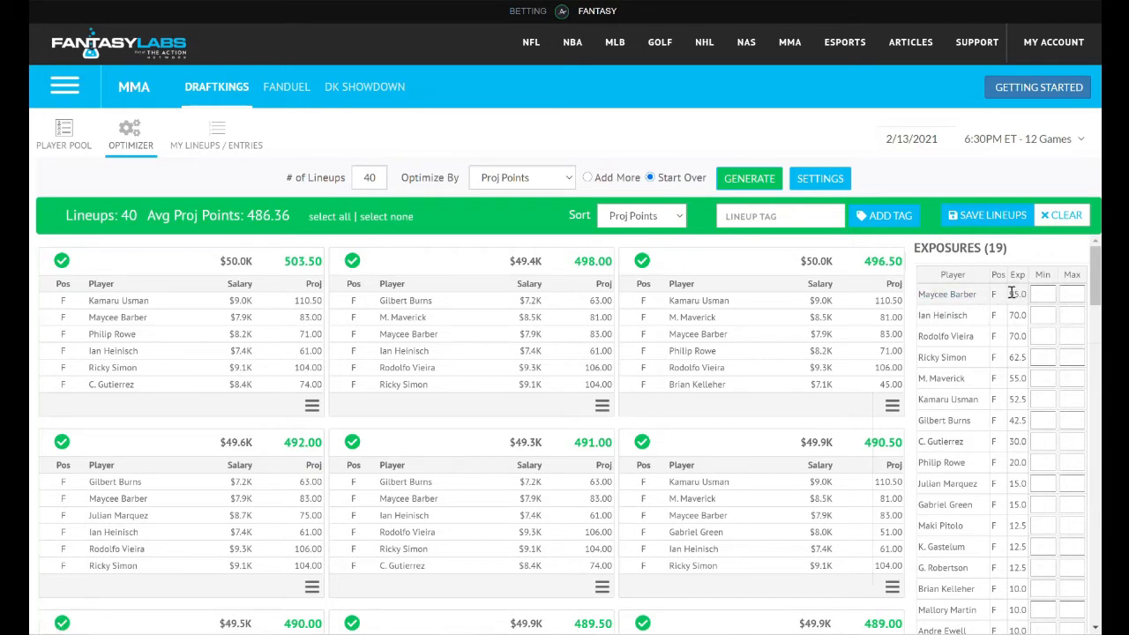
pyautogui.moveTo(1010, 293); pyautogui.dragTo(1032, 296)
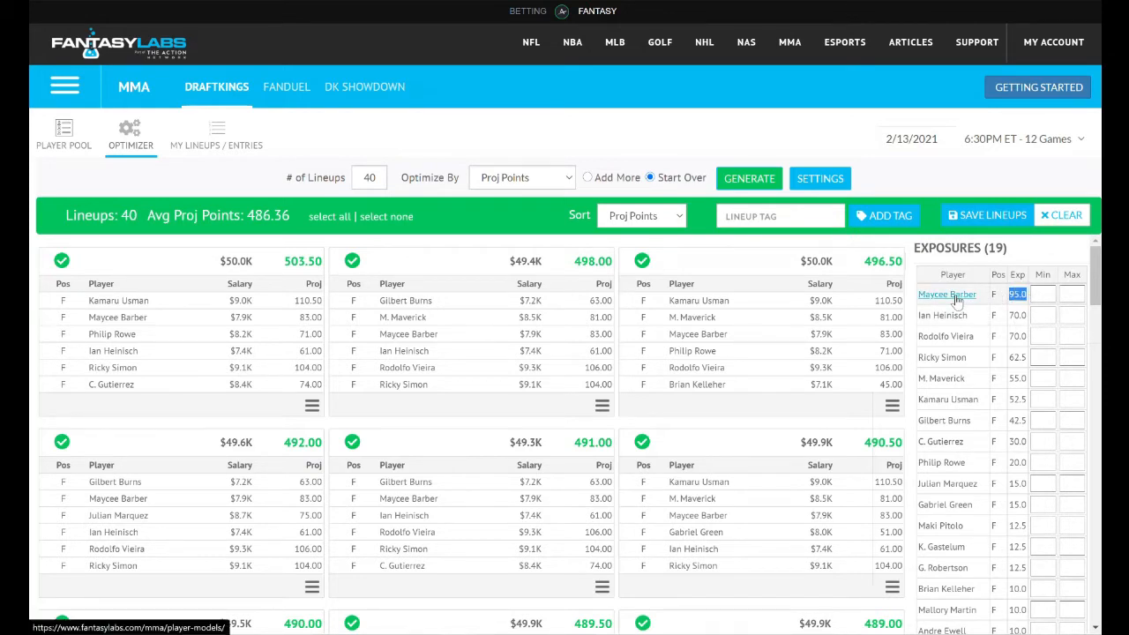
pyautogui.click(925, 300)
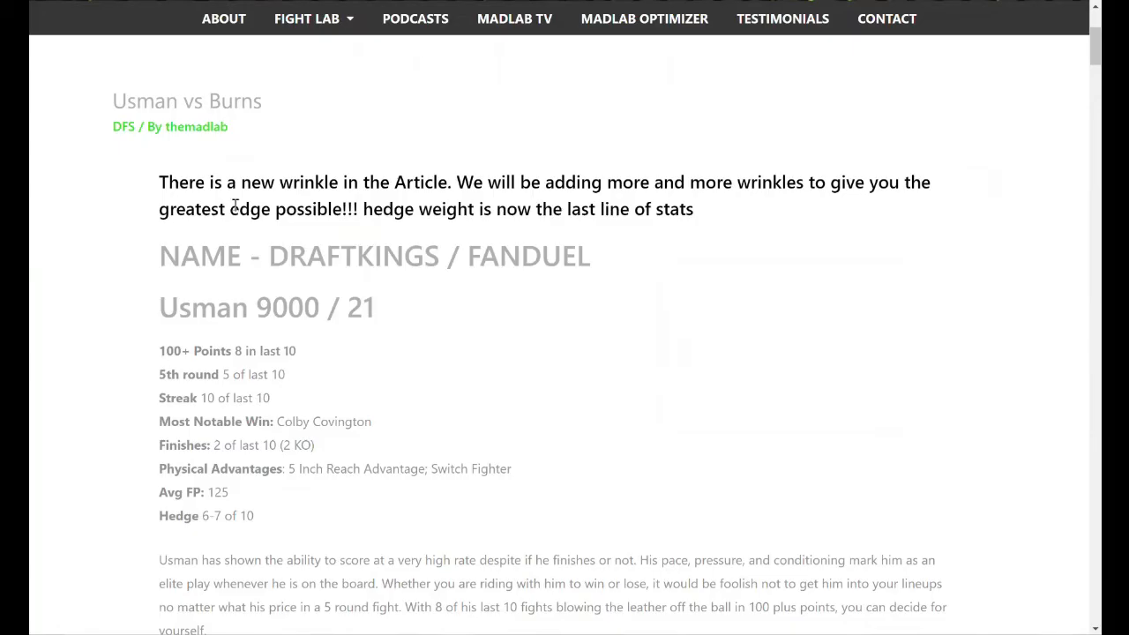
pyautogui.scroll(-9, 146, 260)
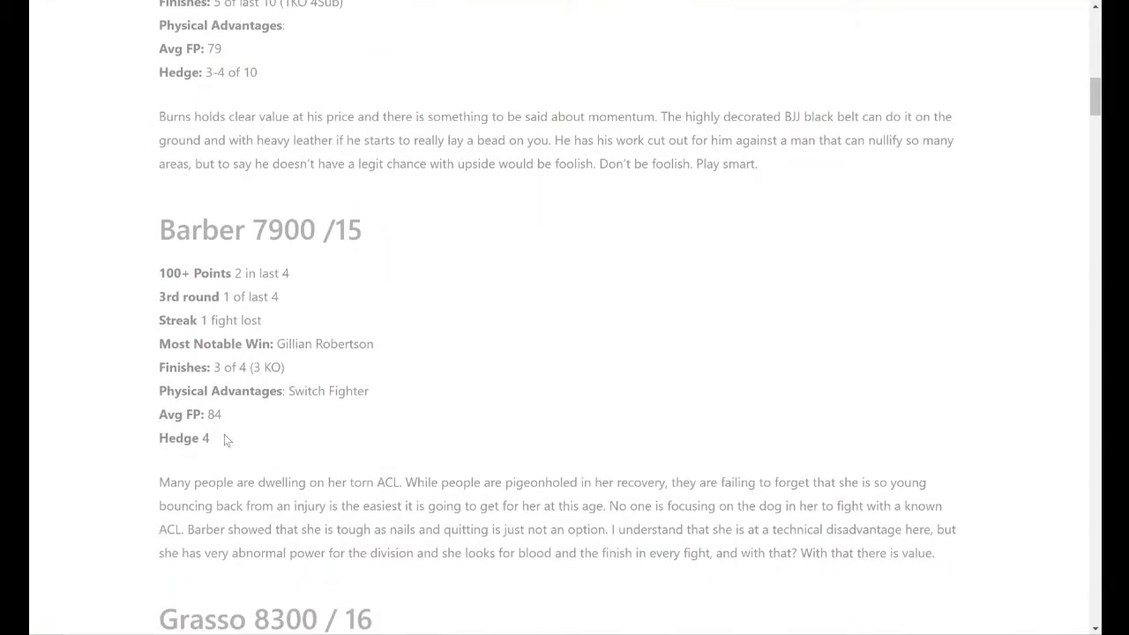
pyautogui.moveTo(224, 438); pyautogui.dragTo(156, 442)
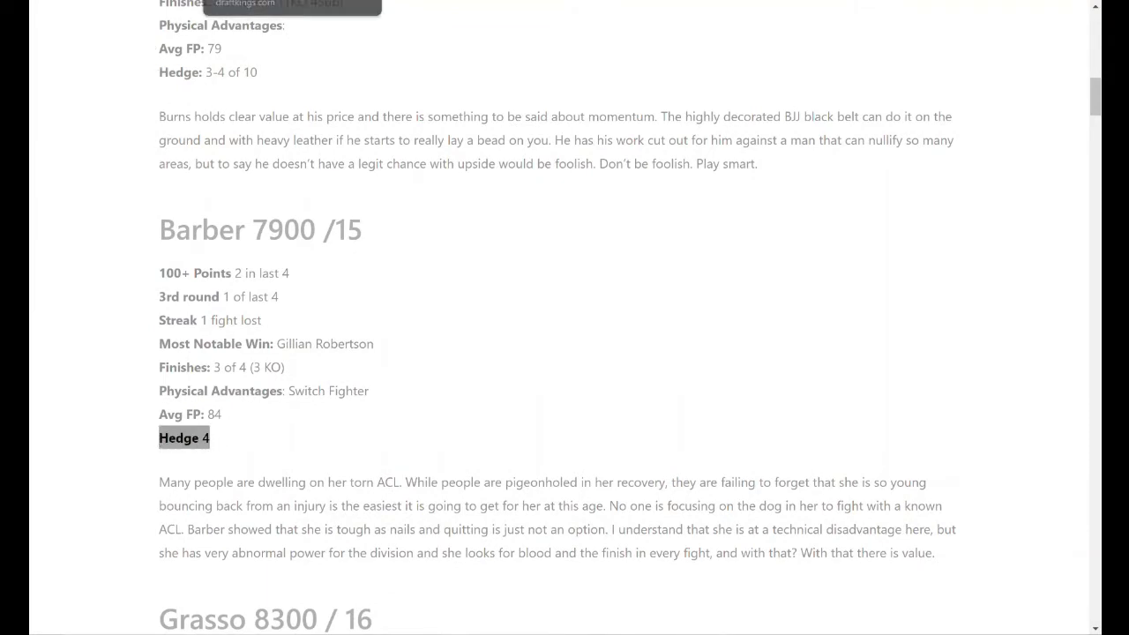
pyautogui.click(97, 1)
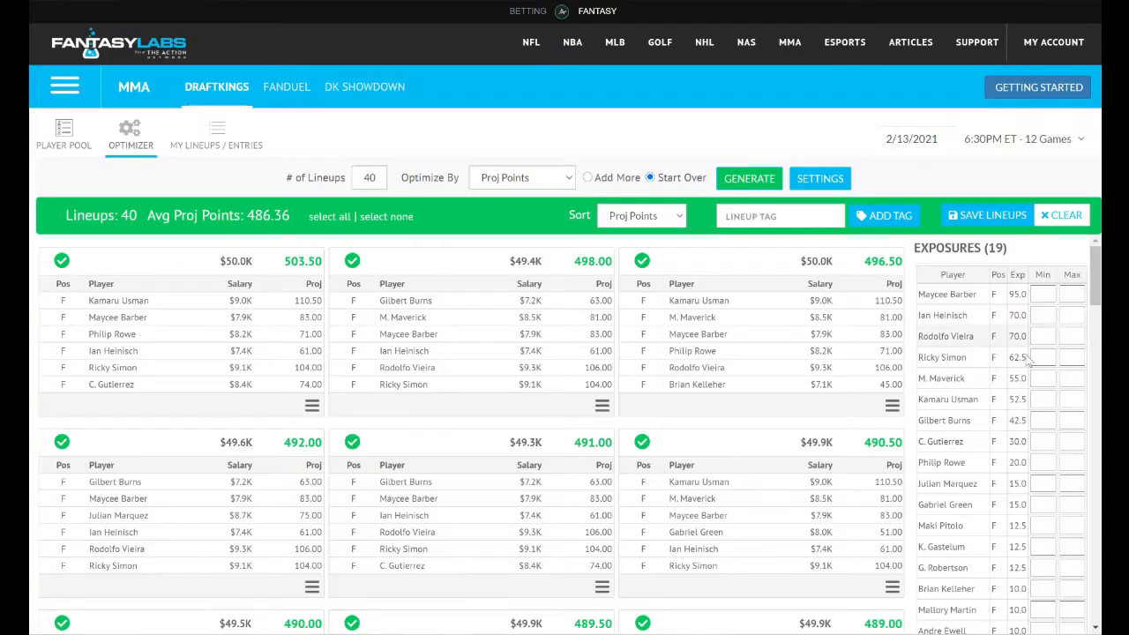
# - Set Maycee Barber's maximum exposure to 40 in the optimizer's exposure list and save it
pyautogui.click(1068, 295)
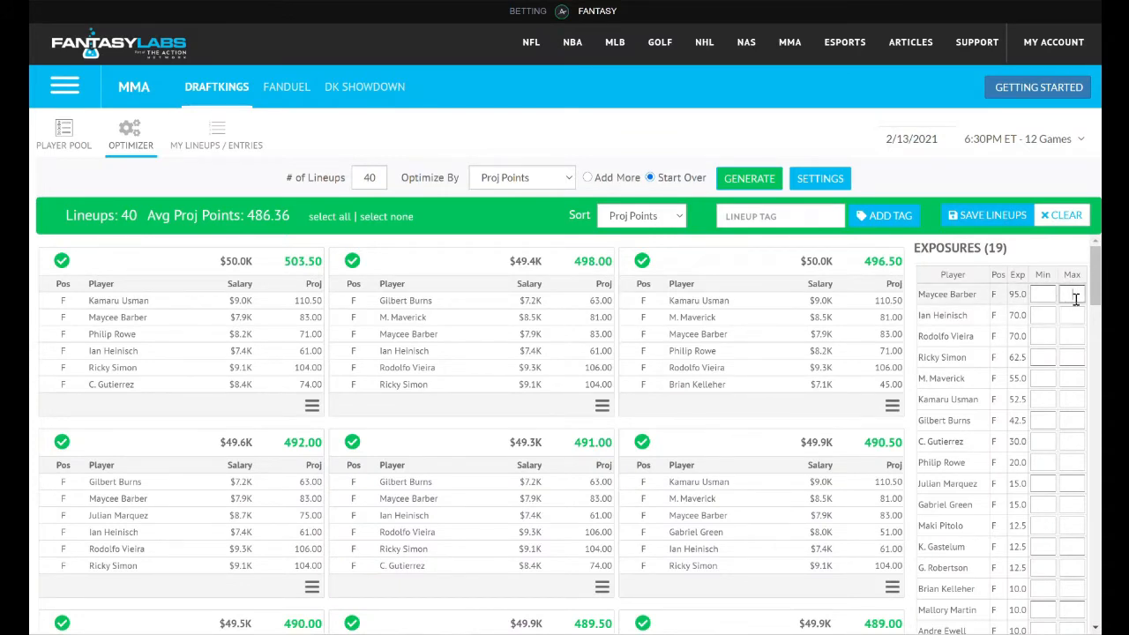
pyautogui.write('40')
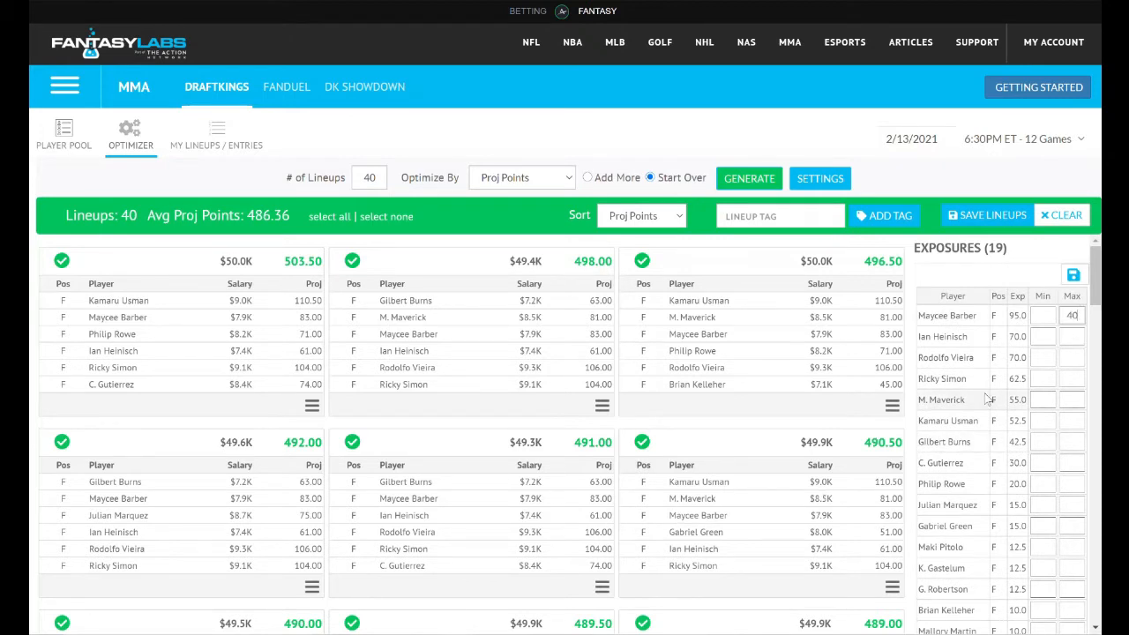
pyautogui.click(1073, 275)
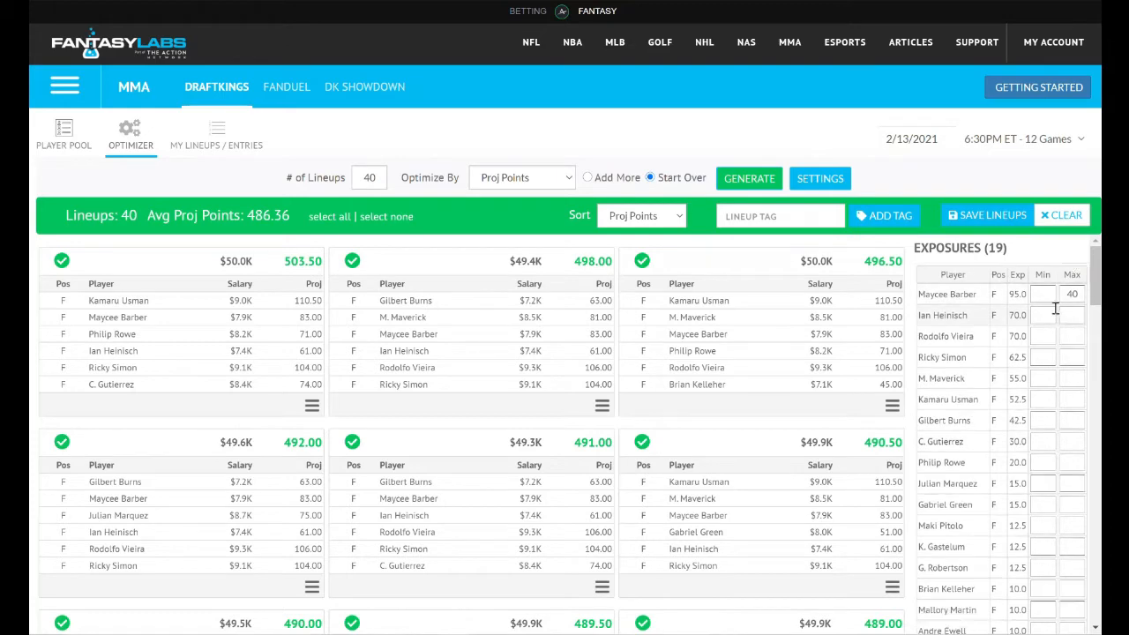
# - Open the player pool and re-enter 40 as Maycee Barber's maximum exposure
pyautogui.click(64, 132)
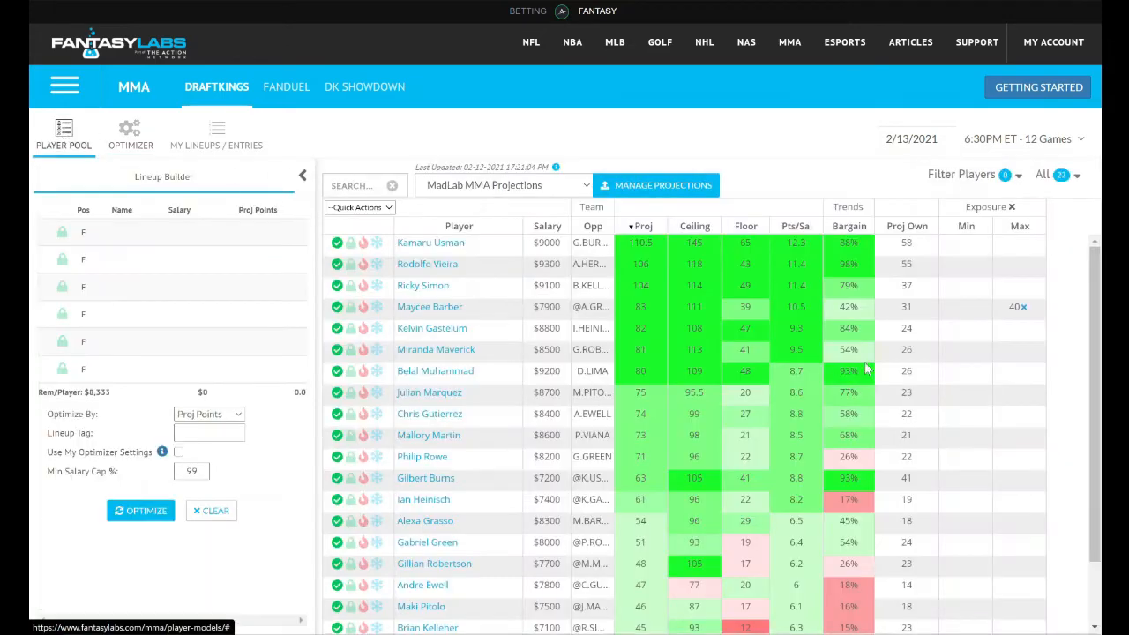
pyautogui.click(1017, 310)
pyautogui.click(1060, 313)
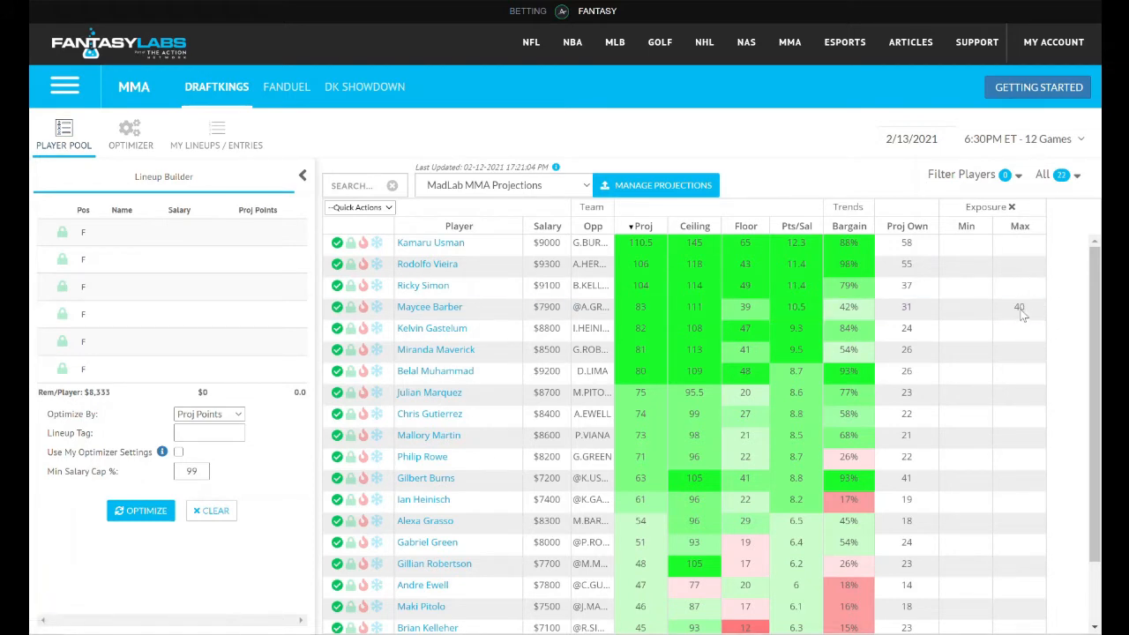
pyautogui.click(1023, 310)
pyautogui.click(1074, 306)
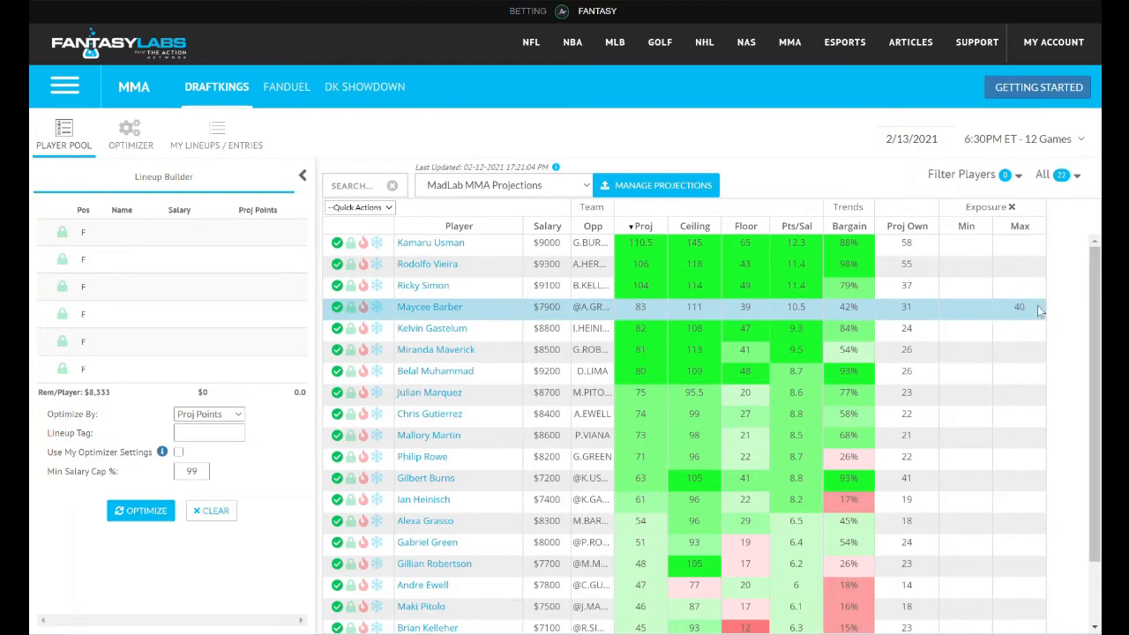
pyautogui.click(1021, 312)
pyautogui.write('40')
pyautogui.press('Return')
# - Try to regenerate the 40 lineups in the optimizer, then recheck Maycee Barber's maximum exposure in the player pool
pyautogui.click(129, 137)
pyautogui.click(746, 180)
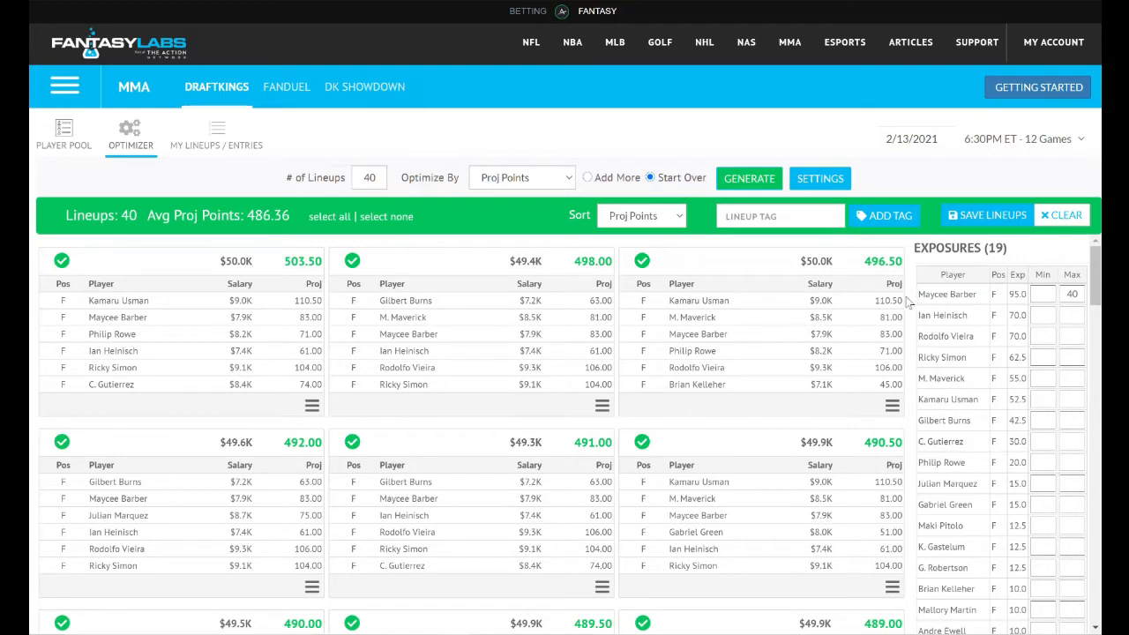
pyautogui.scroll(-2, 908, 303)
pyautogui.click(58, 132)
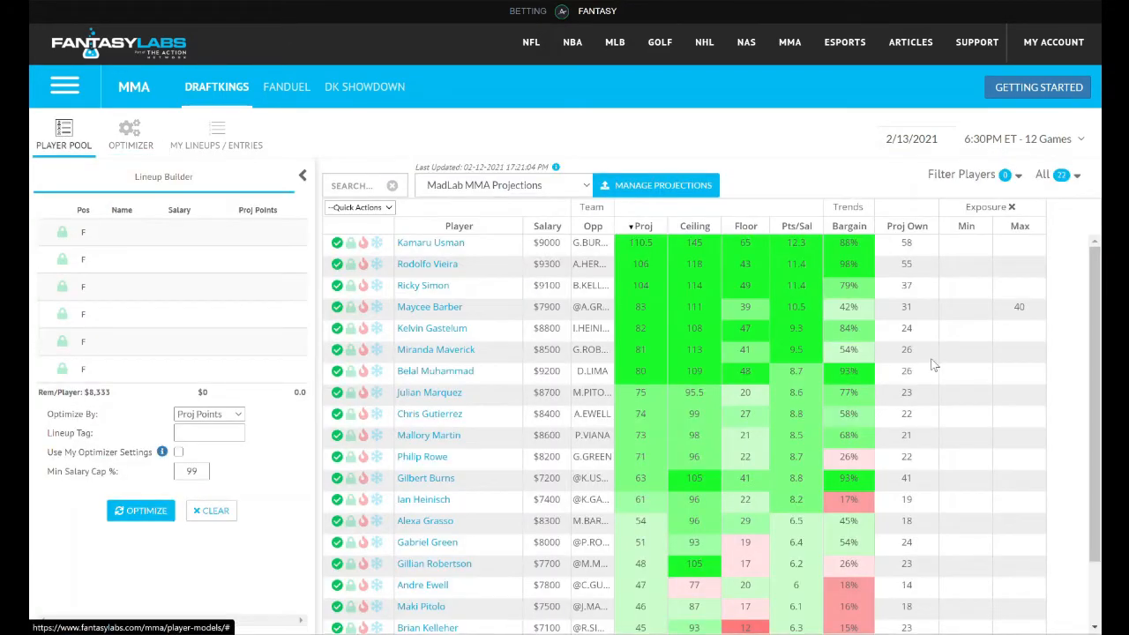
pyautogui.click(1041, 306)
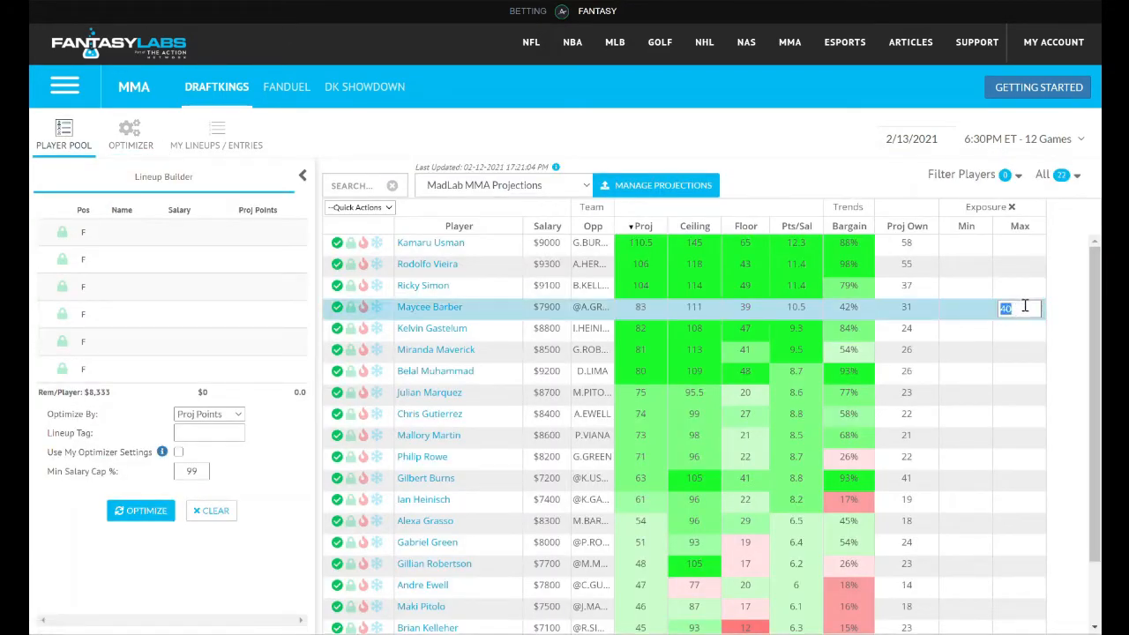
pyautogui.click(1048, 302)
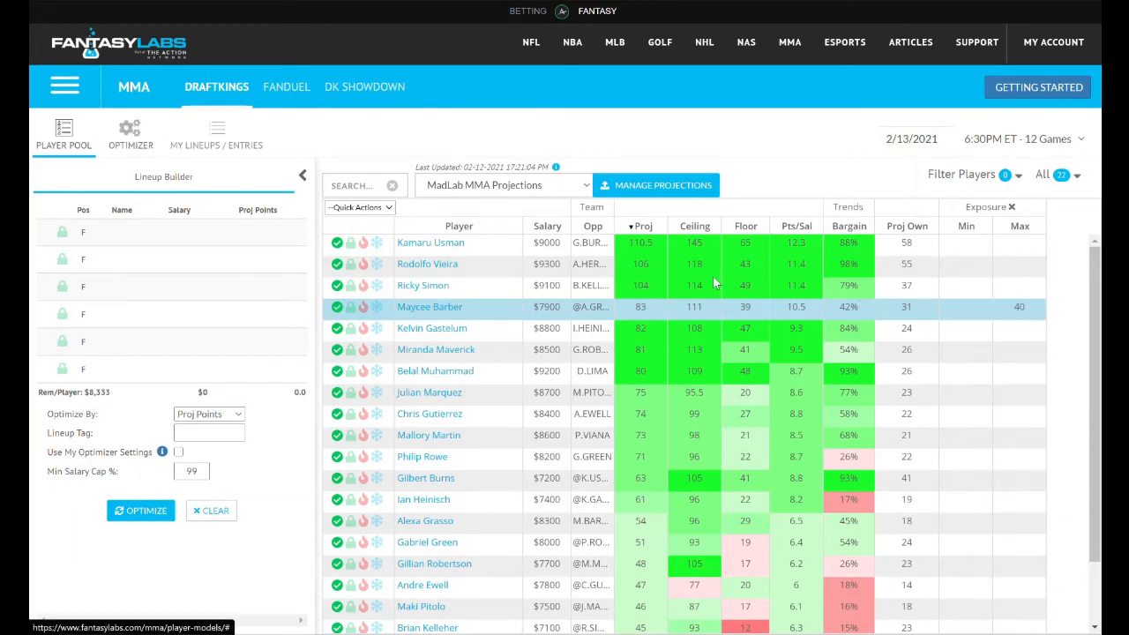
# - Return to the optimizer, save Maycee Barber's maximum exposure as 40 again, and try to regenerate the lineups
pyautogui.click(126, 136)
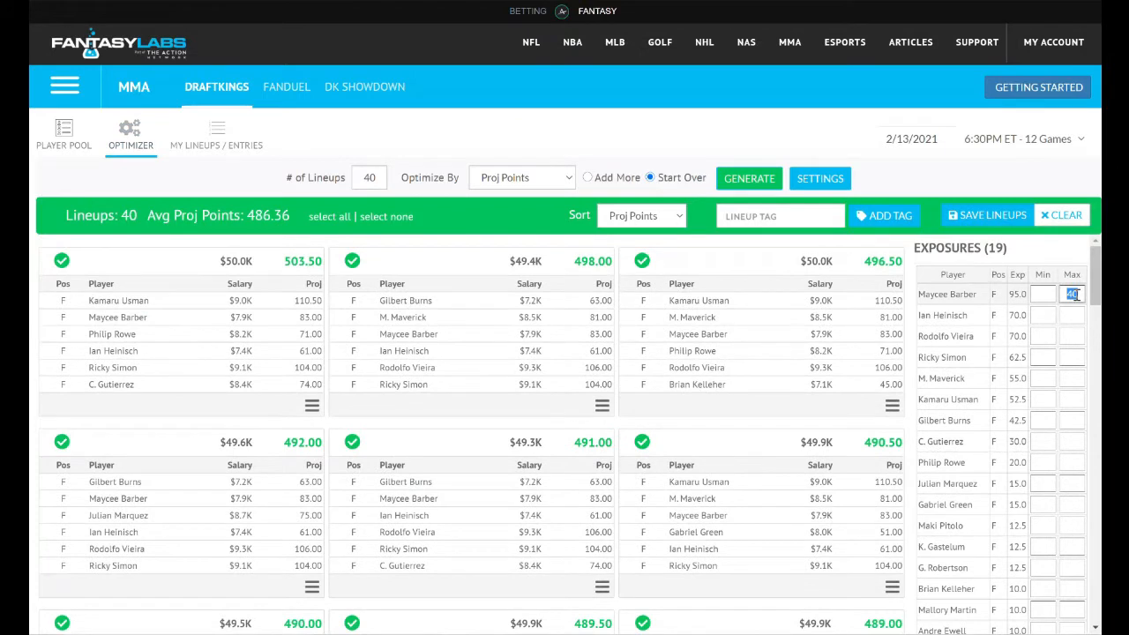
pyautogui.write('40')
pyautogui.click(1076, 275)
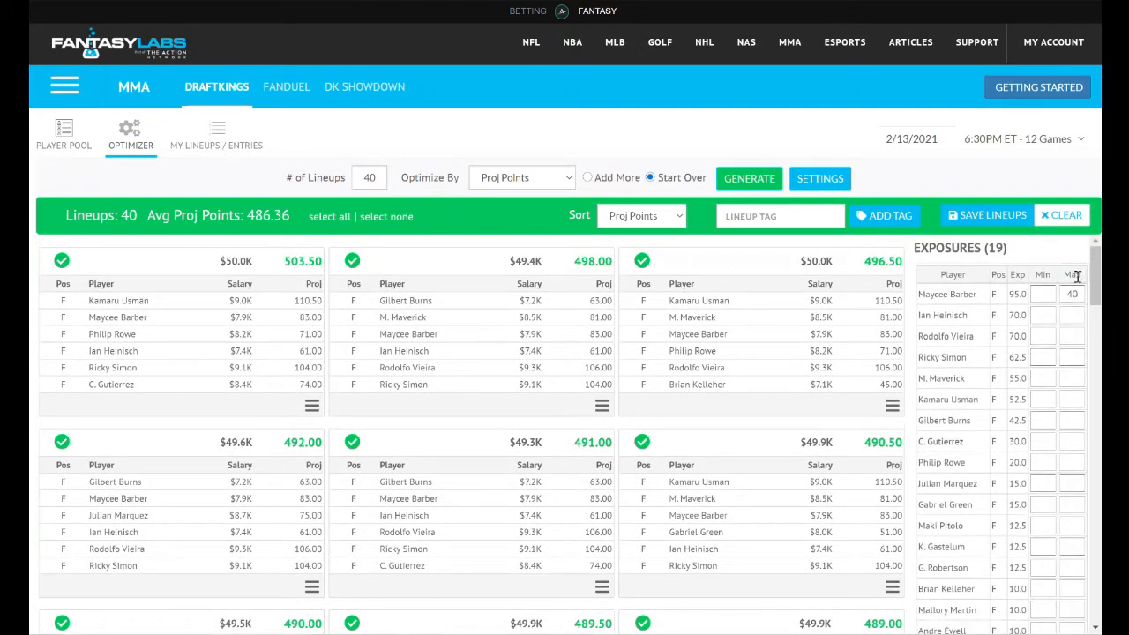
pyautogui.click(746, 179)
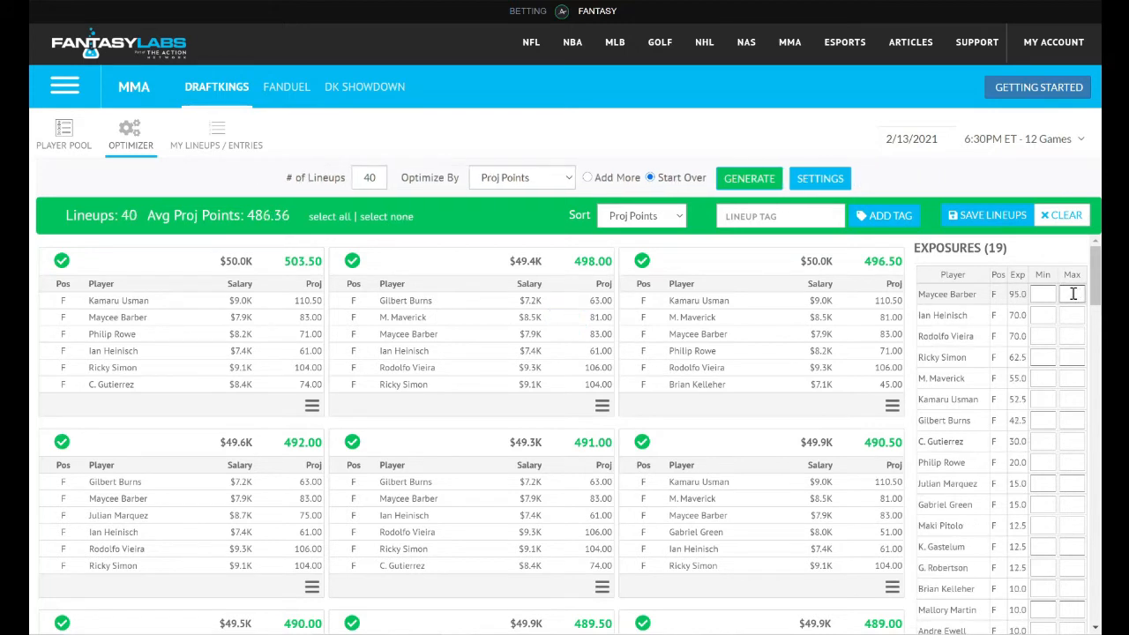
# - Enter 40 as Maycee Barber's maximum exposure and generate a fresh set of 40 lineups
pyautogui.click(1072, 294)
pyautogui.write('40')
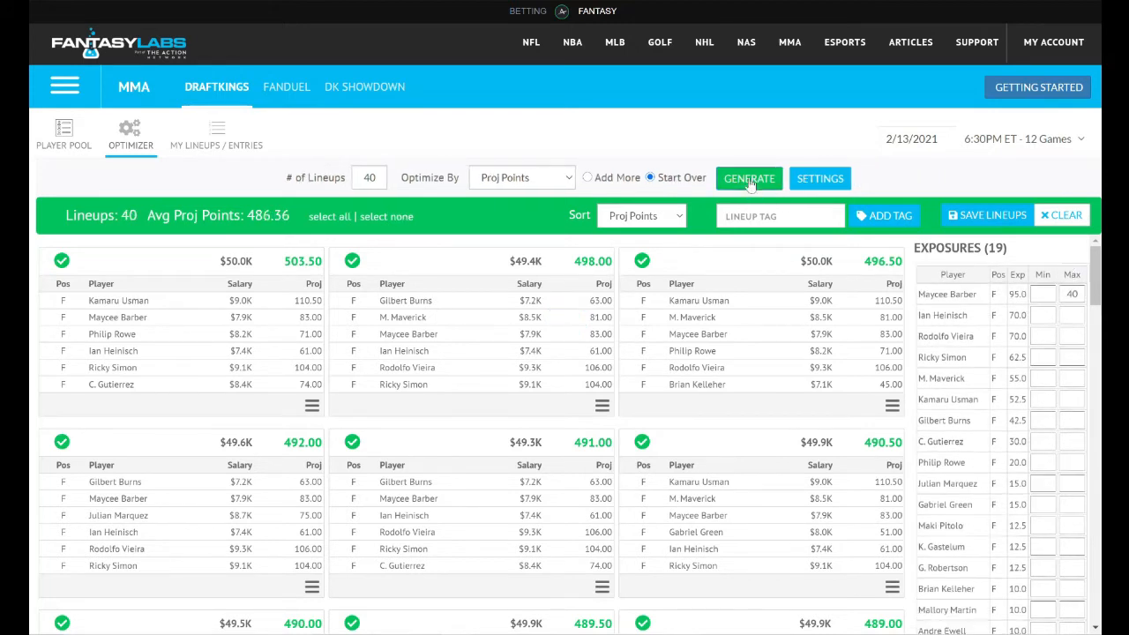
pyautogui.click(748, 180)
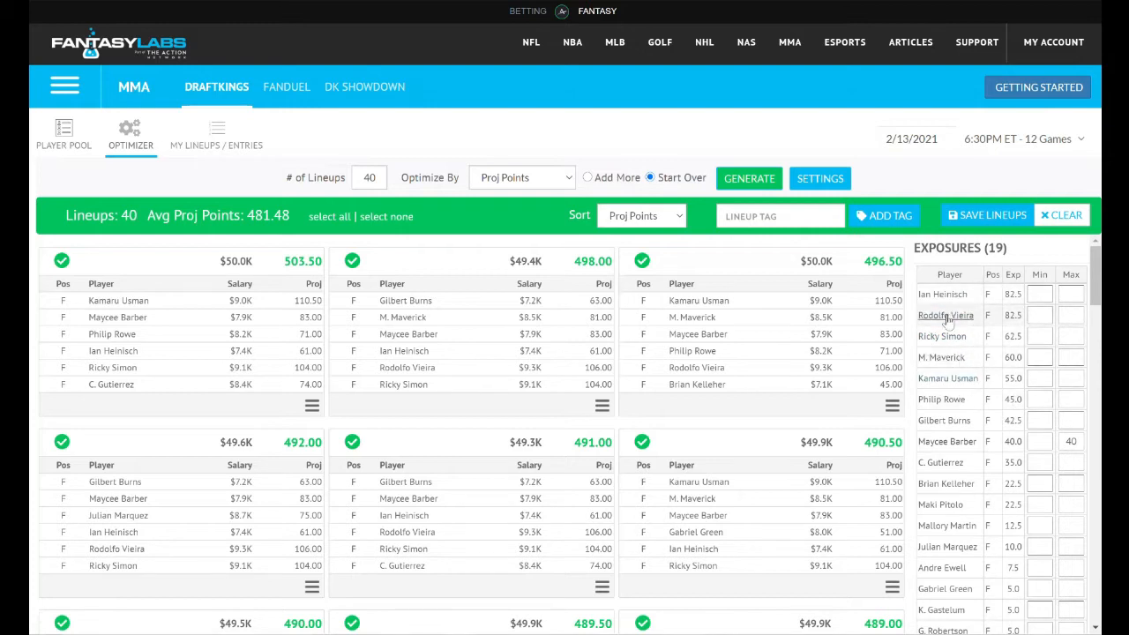
# - Check Ian Heinisch's lineup exposure, then search the MadLab article for "hei" to read his fighter section
pyautogui.moveTo(573, 22)
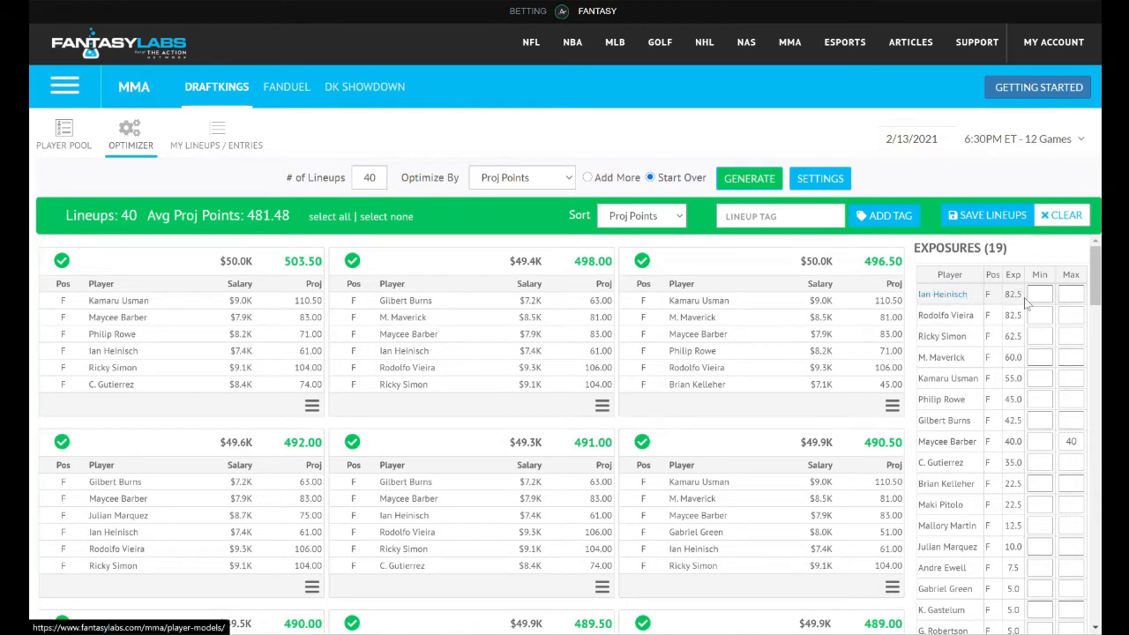
pyautogui.moveTo(1020, 294); pyautogui.dragTo(920, 294)
pyautogui.click(909, 300)
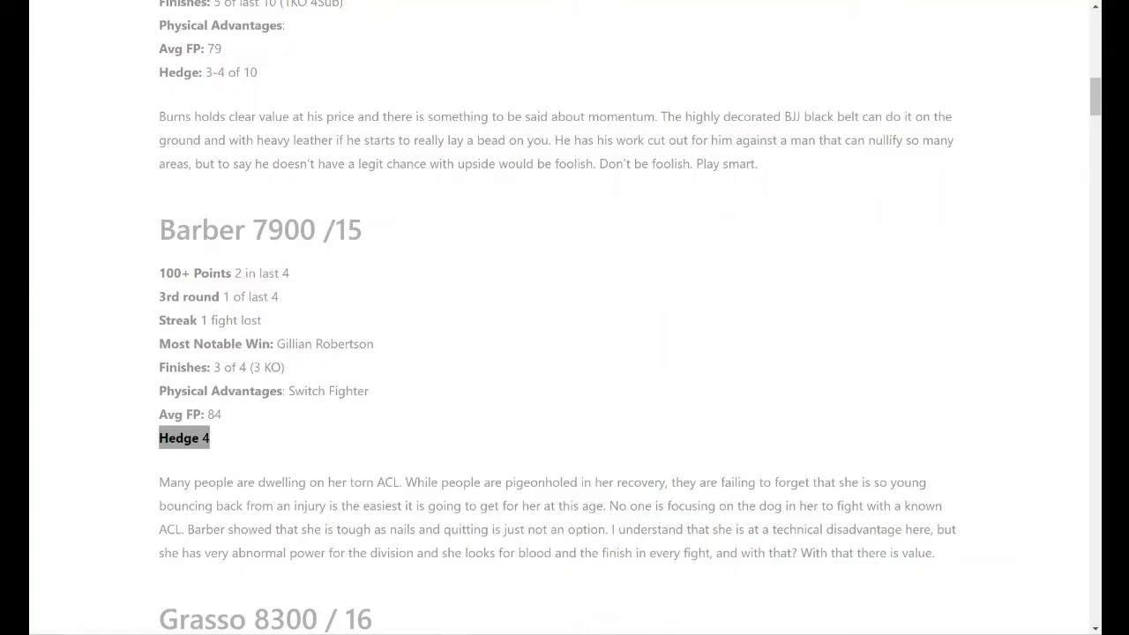
pyautogui.scroll(5, 324, 139)
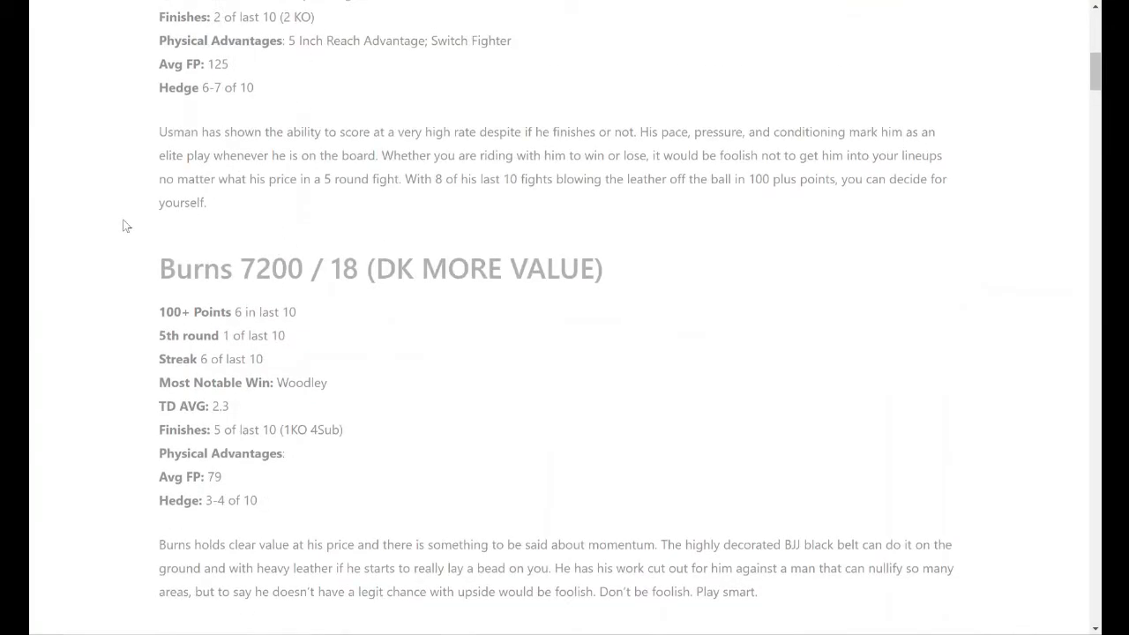
pyautogui.hotkey('ctrl', 'f')
pyautogui.write('ge')
pyautogui.press('BackSpace')
pyautogui.press('BackSpace')
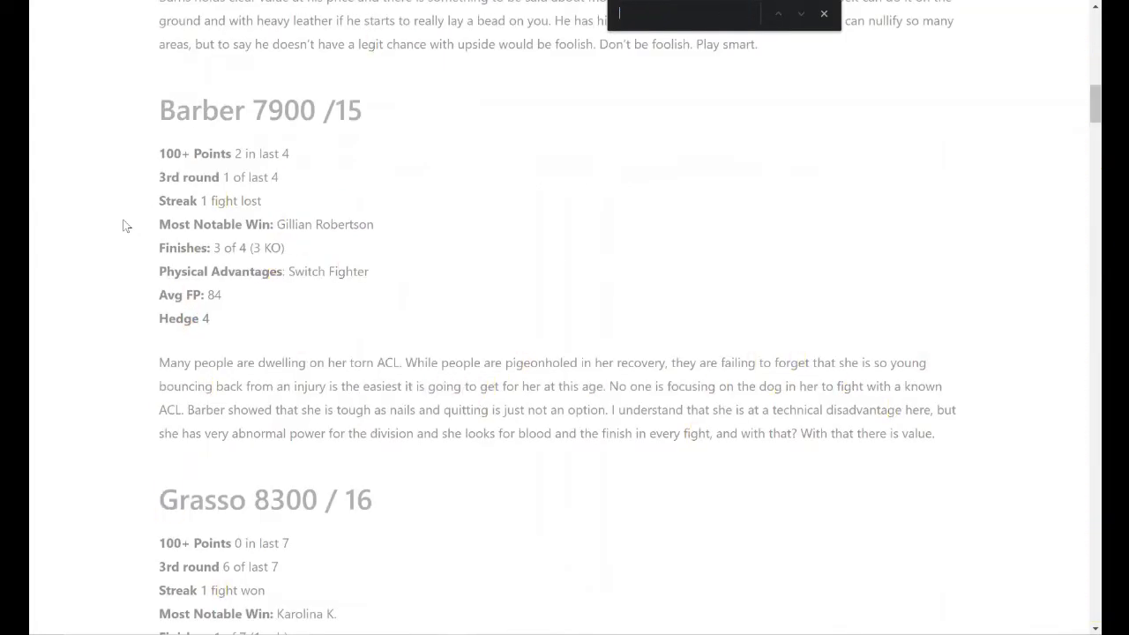
pyautogui.write('hei')
pyautogui.scroll(-1, 115, 406)
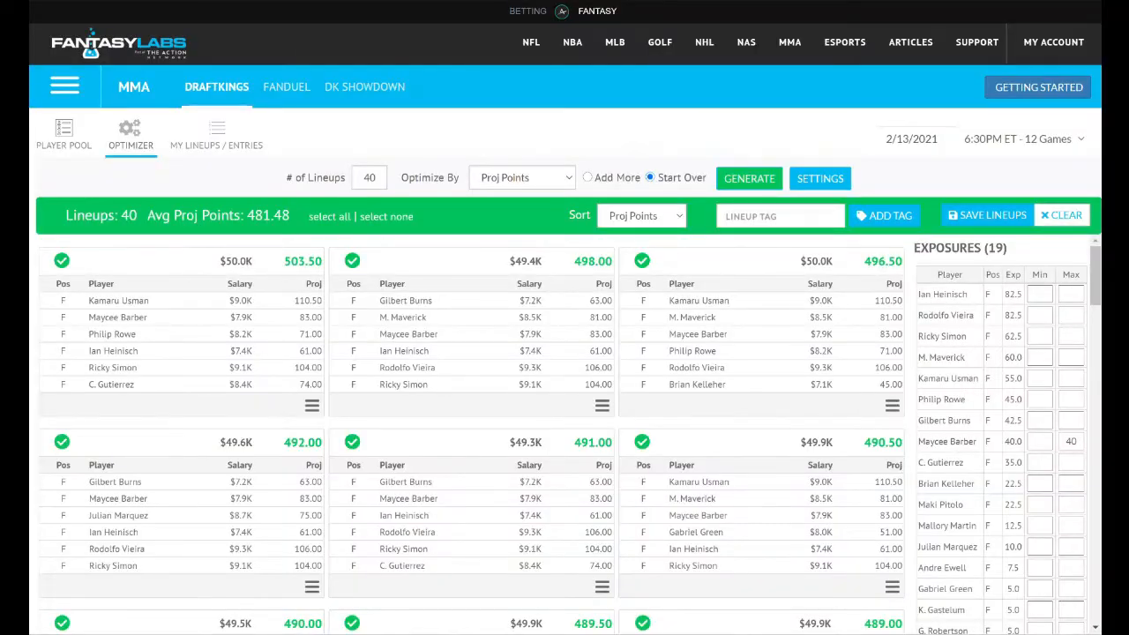
# - Set Ian Heinisch's maximum exposure to 30 in the optimizer and regenerate the 40 lineups
pyautogui.click(1071, 292)
pyautogui.write('30')
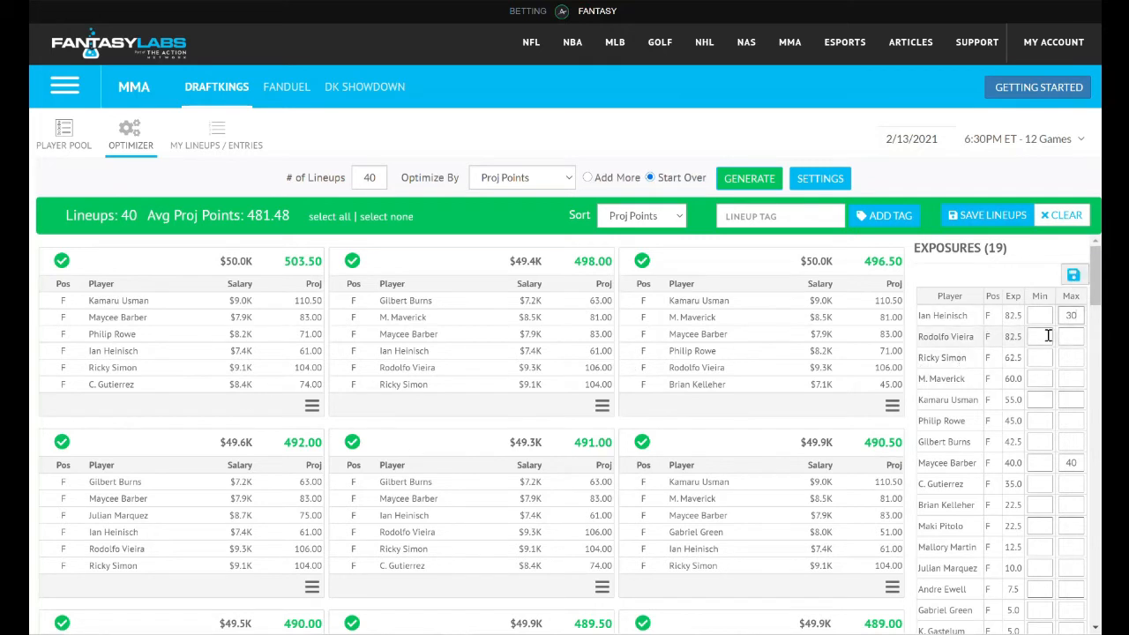
pyautogui.scroll(-1, 1067, 291)
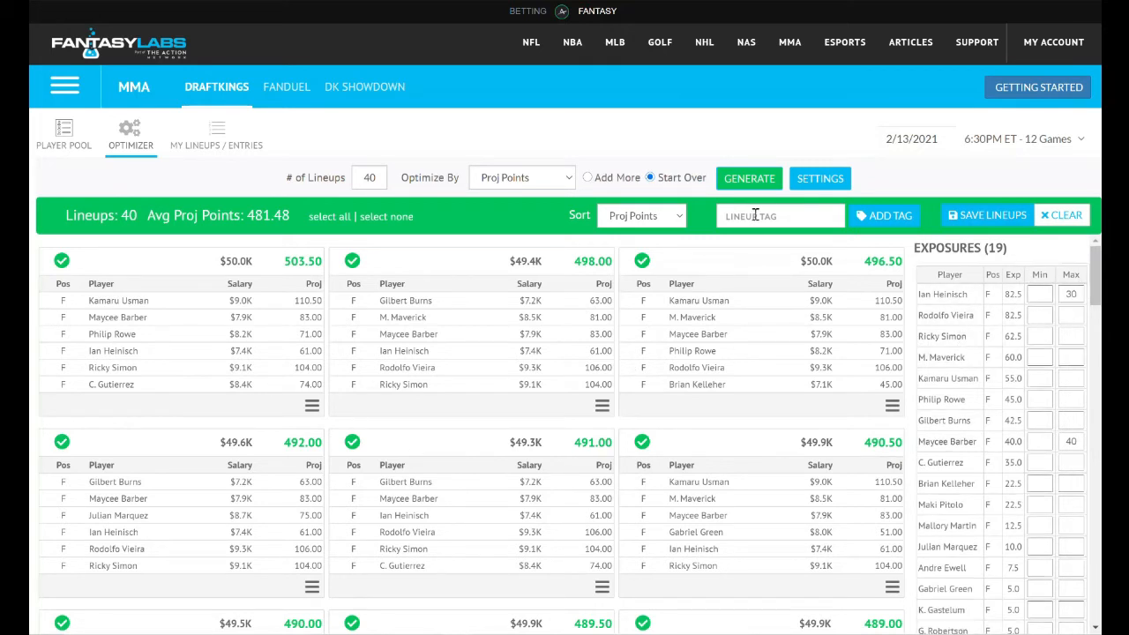
pyautogui.click(746, 180)
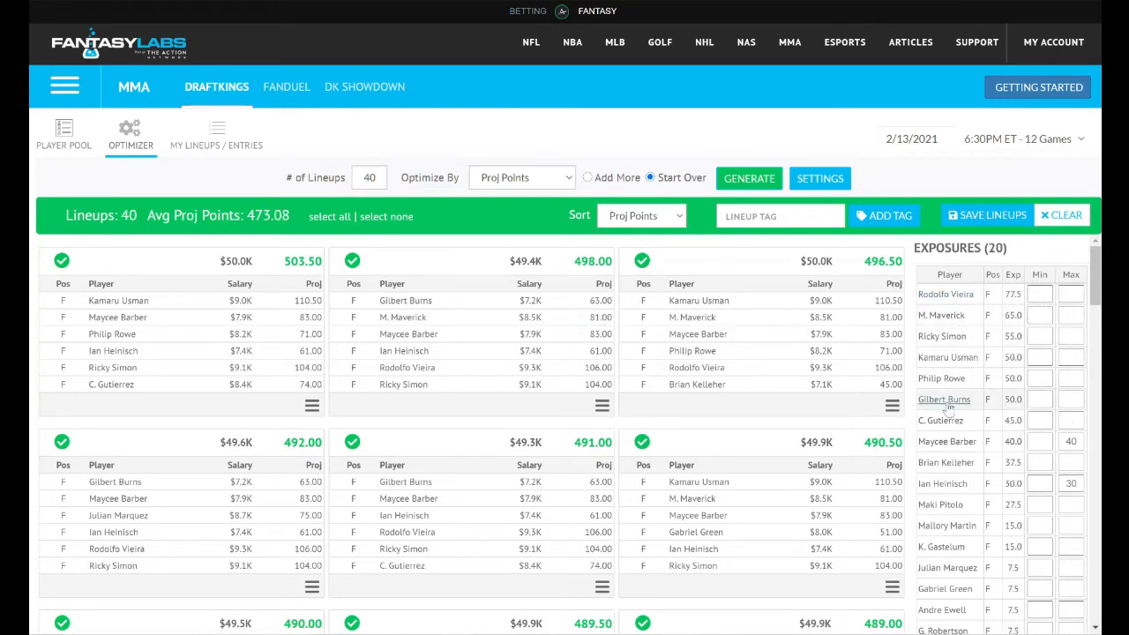
# - Examine the updated exposure list from Rodolfo Vieira through Alexa Grasso, including the limits for Maycee Barber and Ian Heinisch
pyautogui.scroll(-3, 979, 393)
pyautogui.scroll(3, 997, 391)
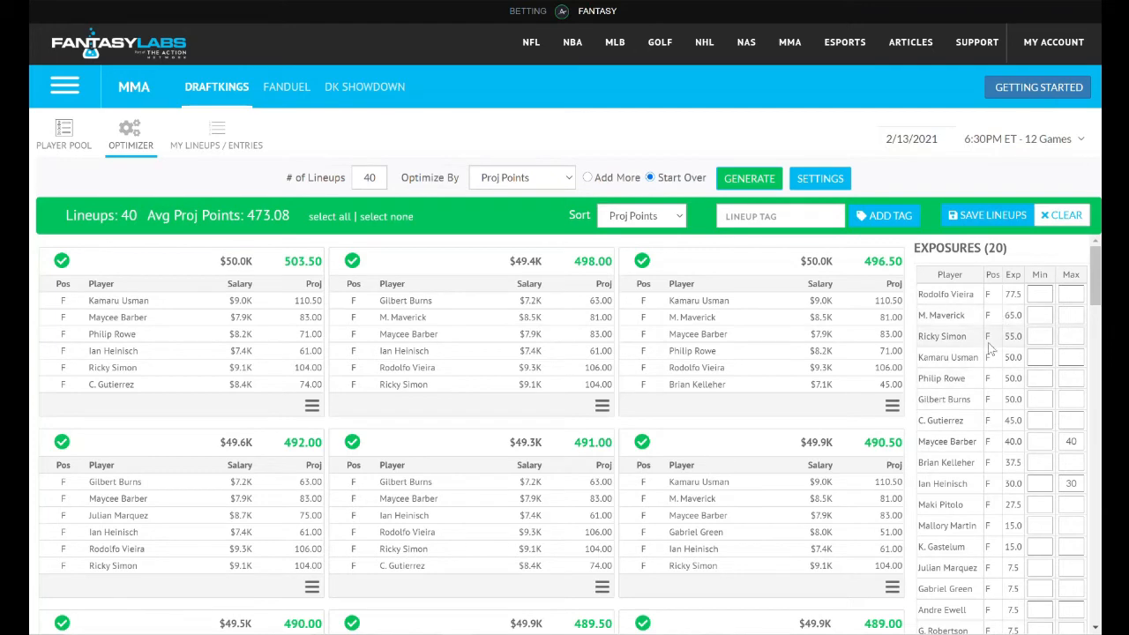
pyautogui.doubleClick(1070, 441)
pyautogui.click(1070, 441)
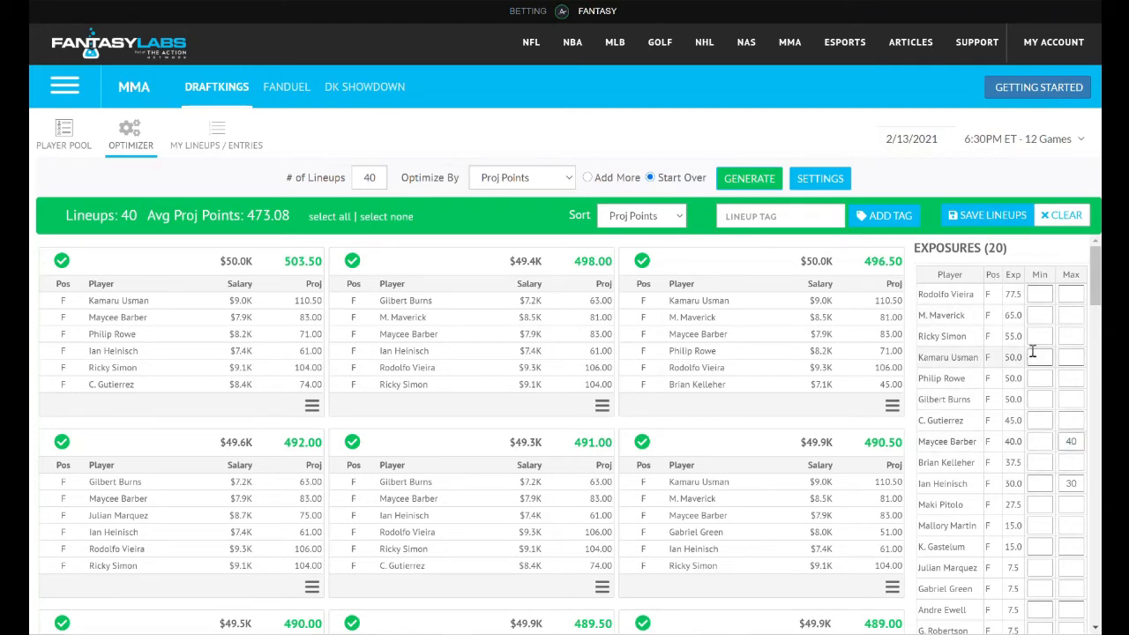
pyautogui.scroll(-2, 1023, 370)
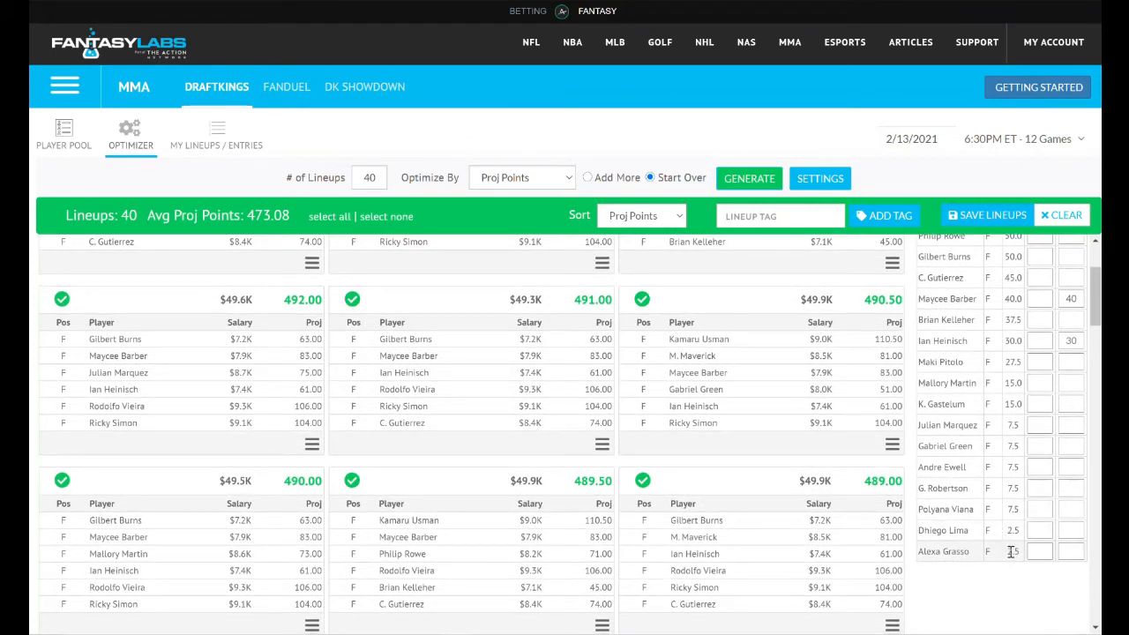
pyautogui.doubleClick(1011, 551)
pyautogui.click(1033, 553)
pyautogui.scroll(2, 1038, 550)
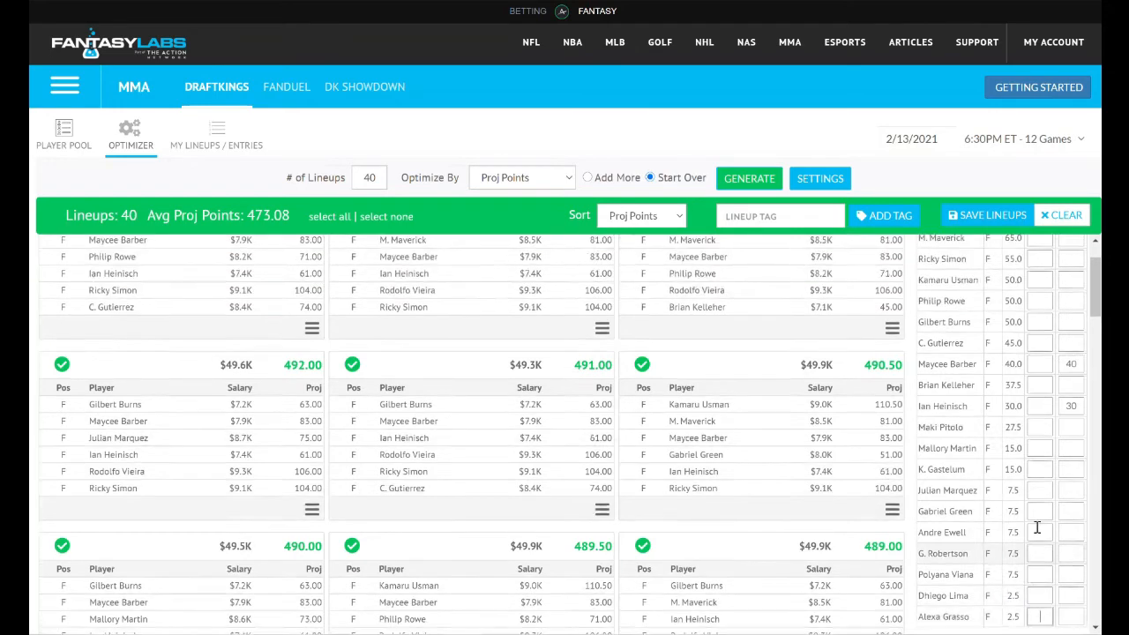
pyautogui.scroll(-3, 1028, 543)
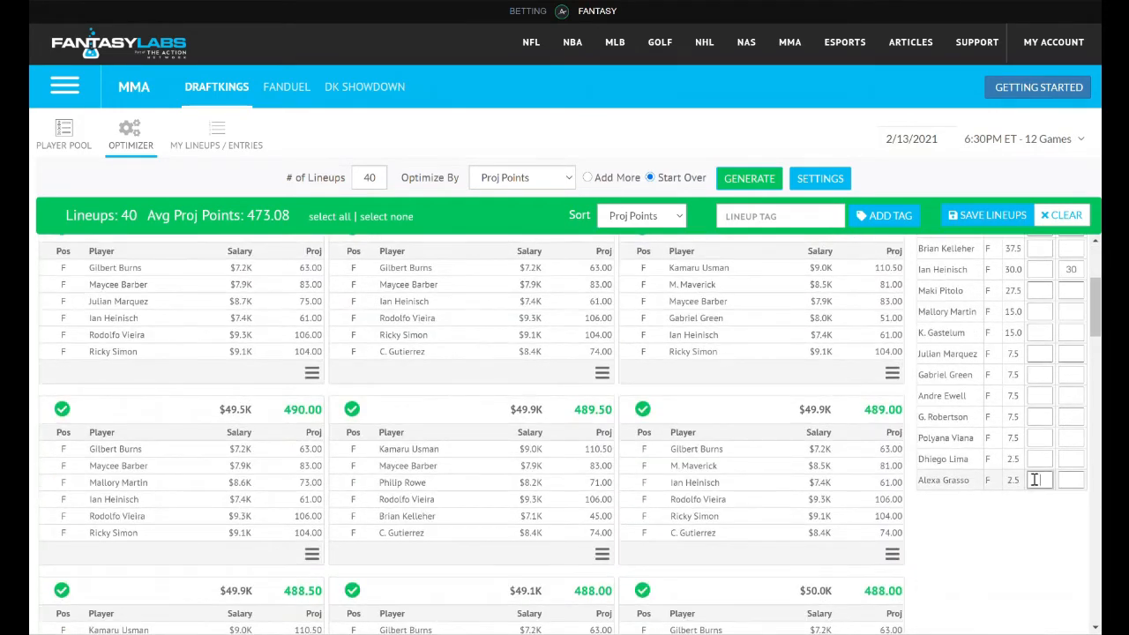
pyautogui.scroll(1, 1028, 520)
pyautogui.scroll(2, 1027, 547)
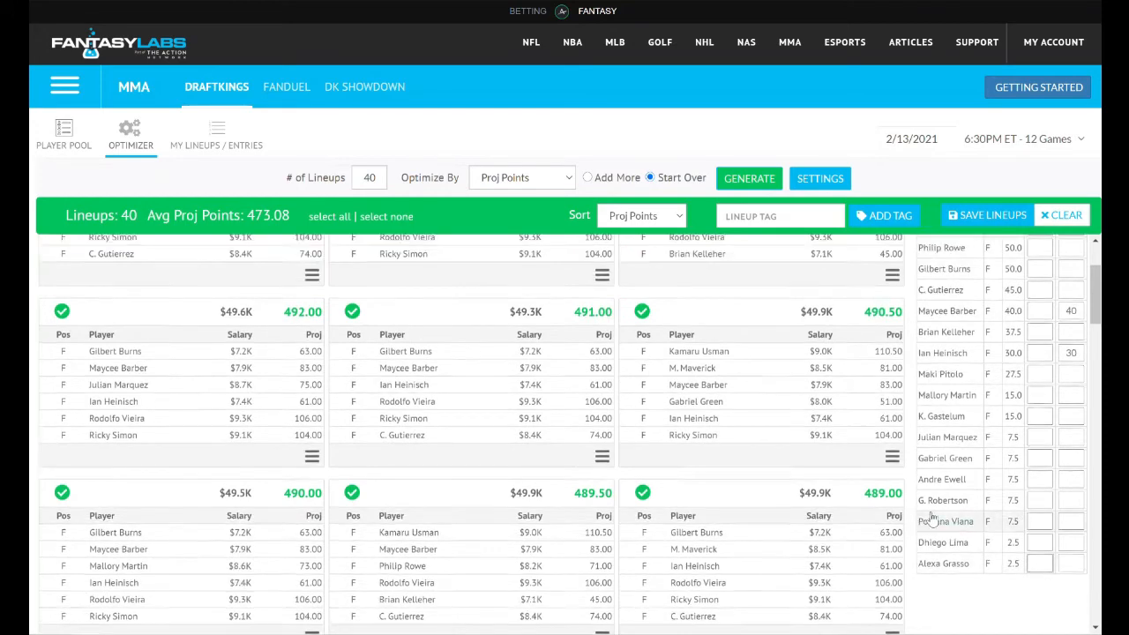
# - Save the 40 generated lineups and return to the player pool
pyautogui.click(988, 217)
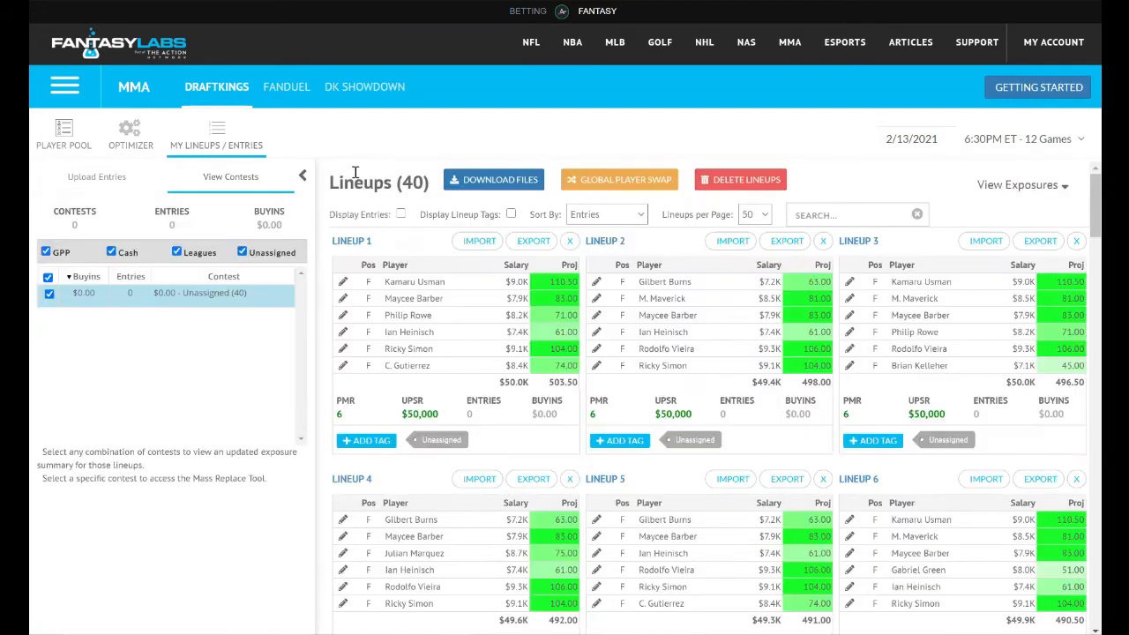
pyautogui.click(100, 144)
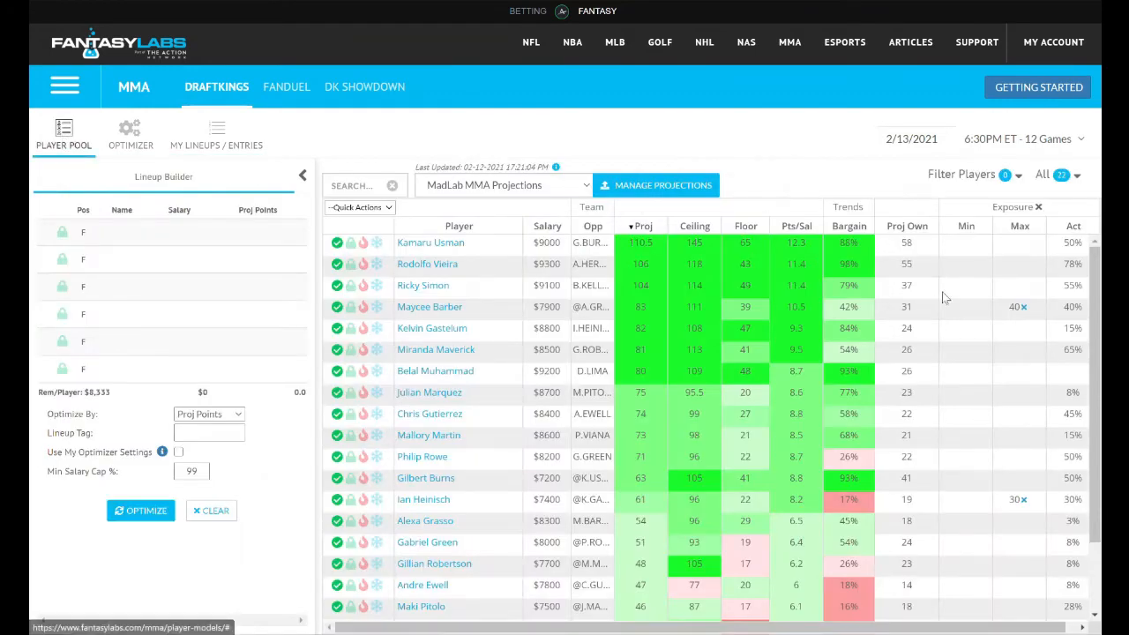
# - Review every fighter's actual exposure against projection and projected ownership in the player pool, from Kamaru Usman down to Dhiego Lima
pyautogui.scroll(-2, 1054, 323)
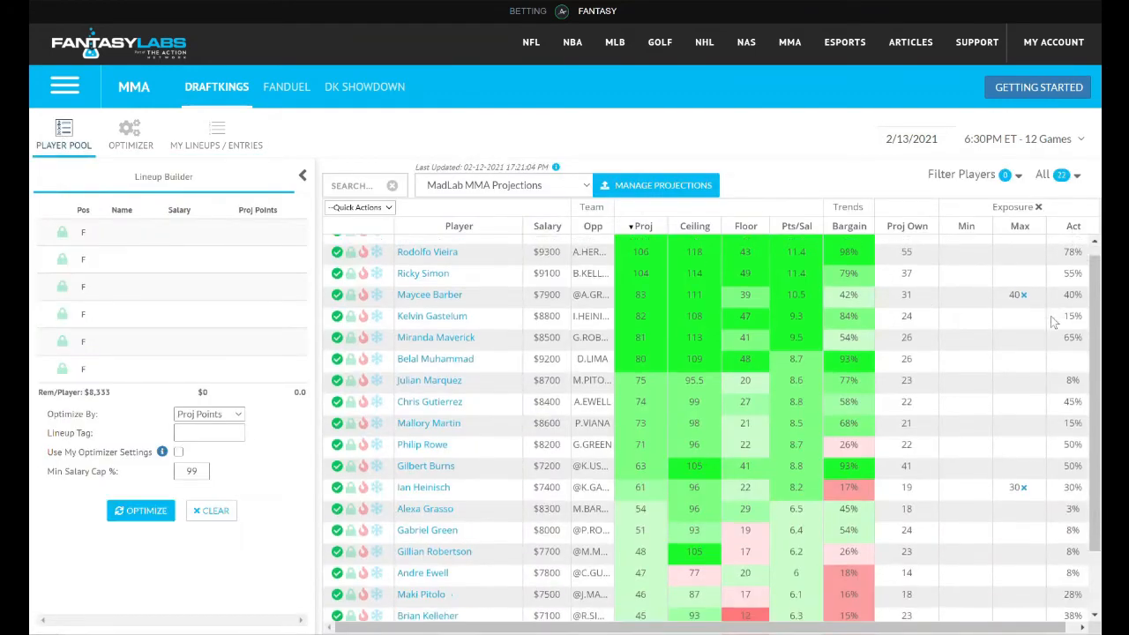
pyautogui.scroll(2, 1061, 450)
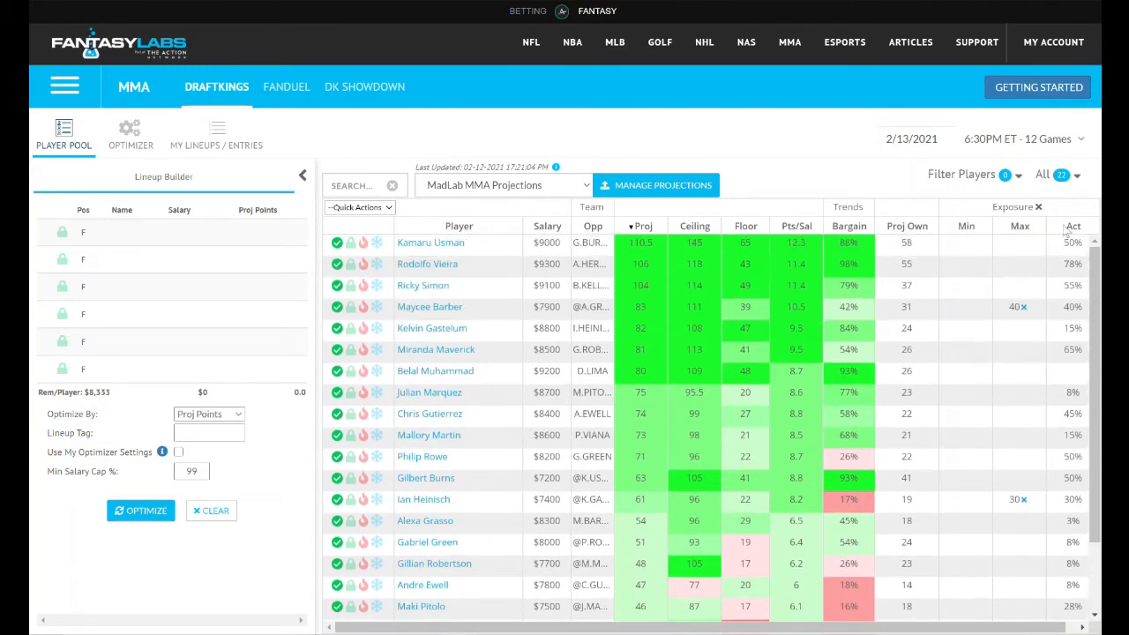
pyautogui.scroll(-2, 1063, 388)
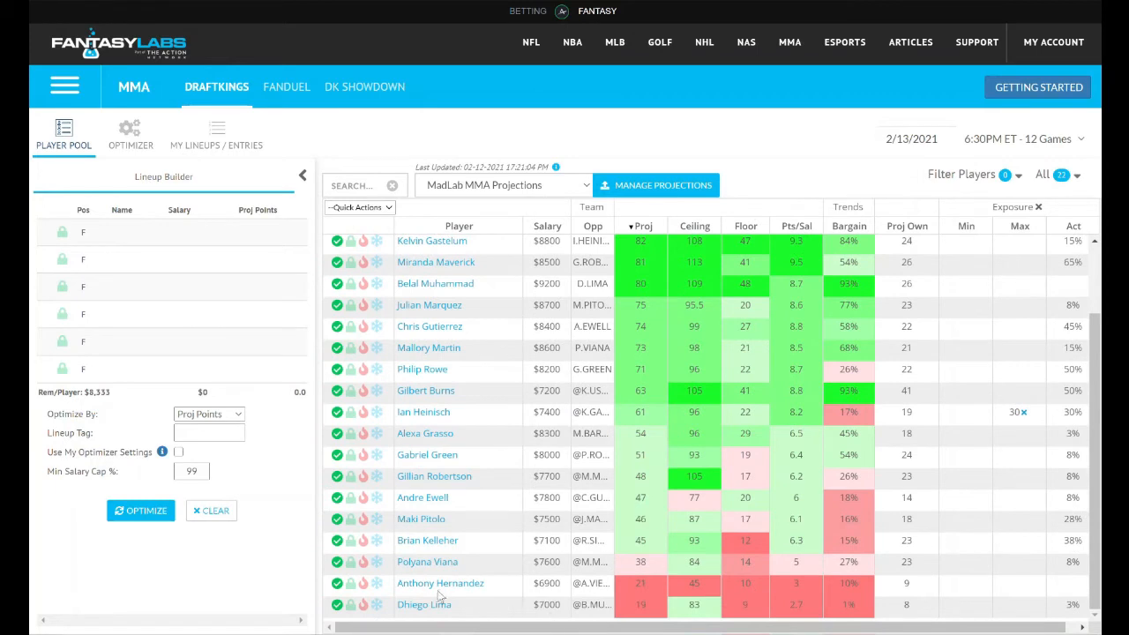
pyautogui.scroll(2, 758, 520)
pyautogui.scroll(1, 481, 354)
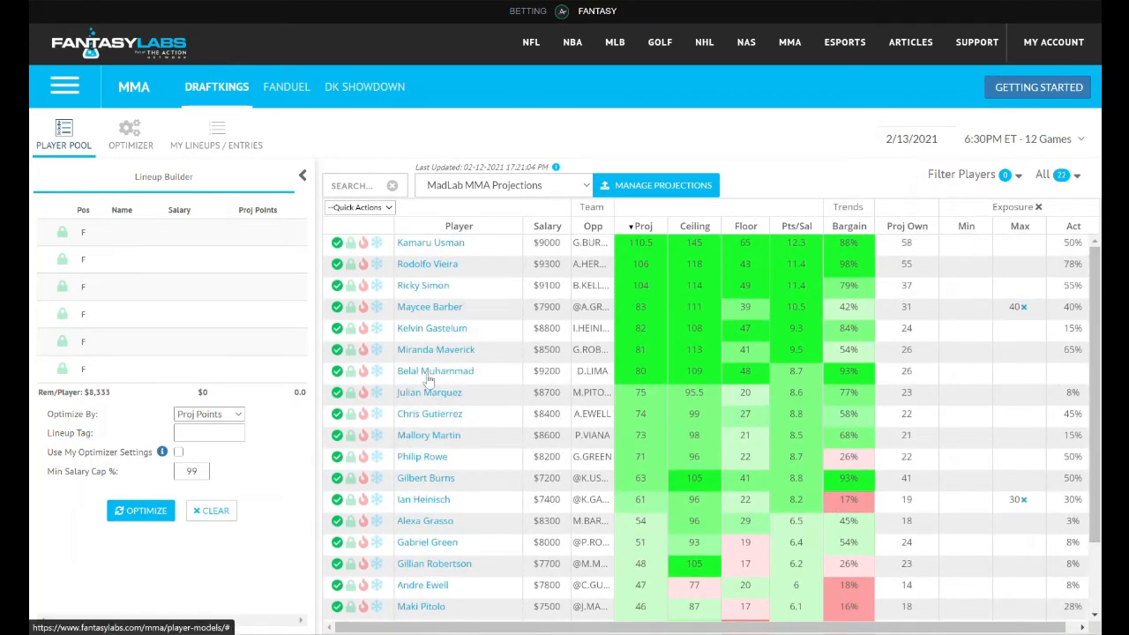
pyautogui.scroll(-2, 952, 472)
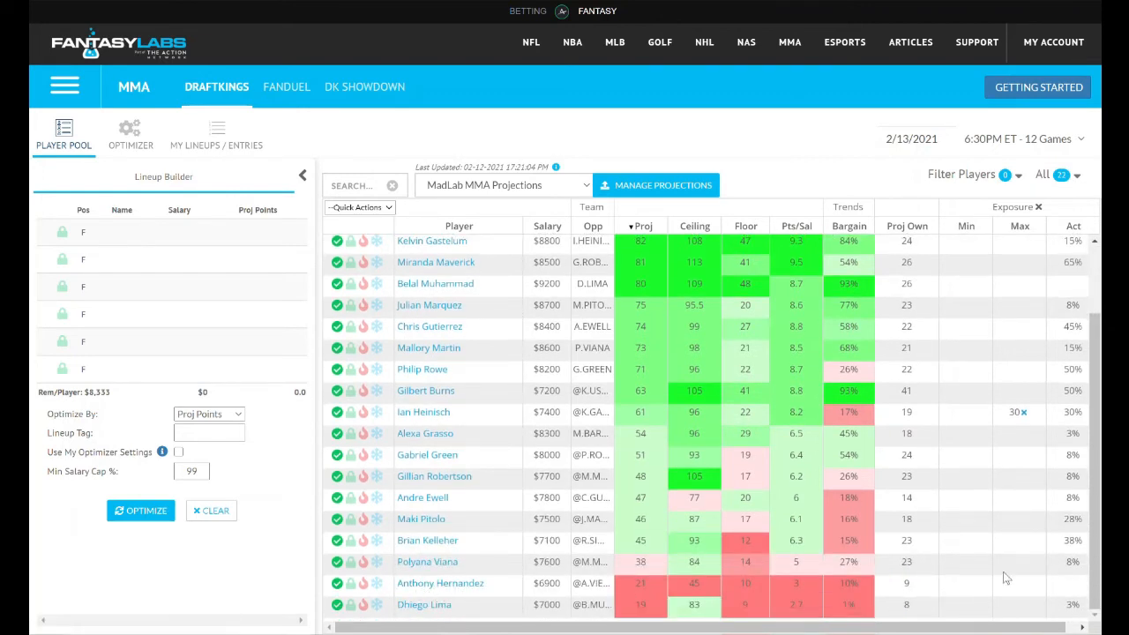
pyautogui.scroll(3, 514, 540)
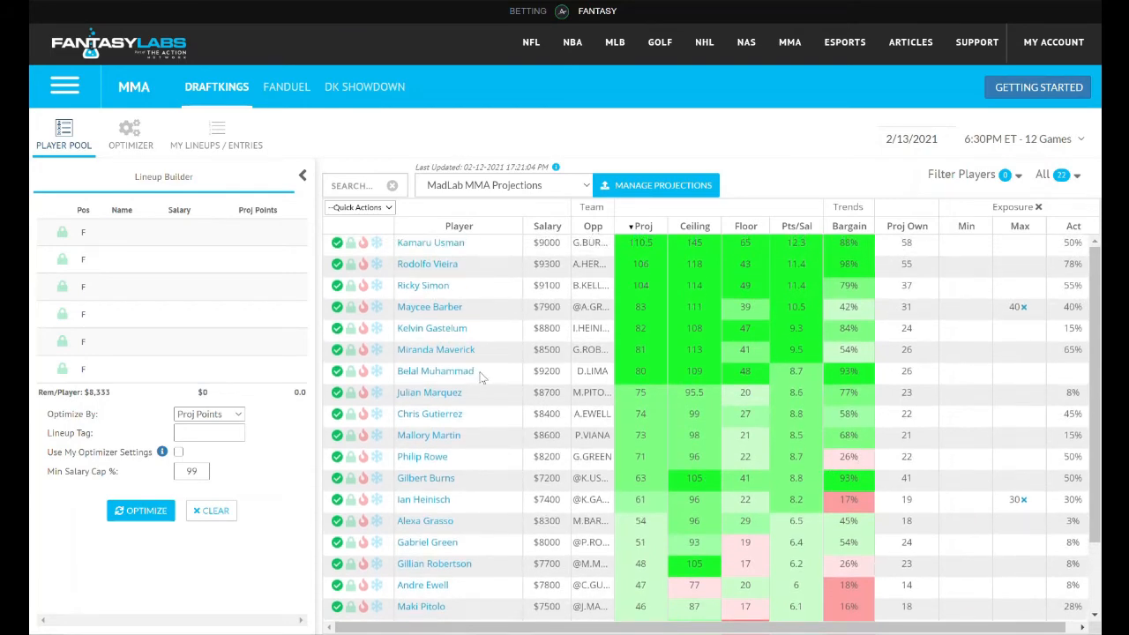
pyautogui.scroll(-3, 1061, 381)
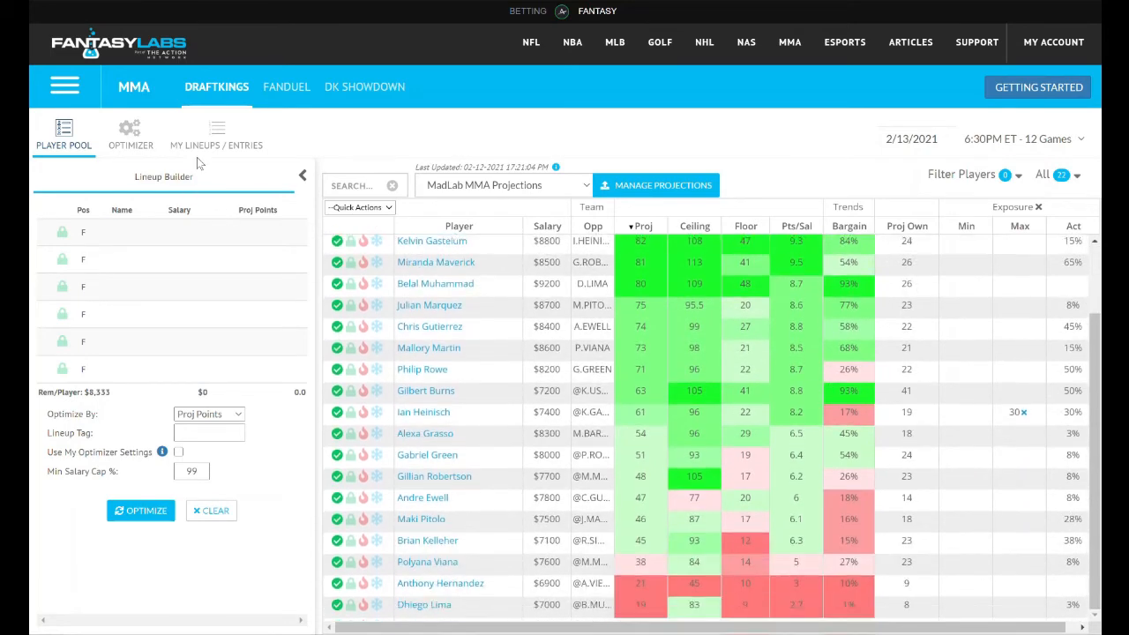
# - Compare the optimizer's exposure list with the player pool to spot fighters who are underrepresented or missing from the lineups
pyautogui.click(130, 137)
pyautogui.scroll(-5, 904, 406)
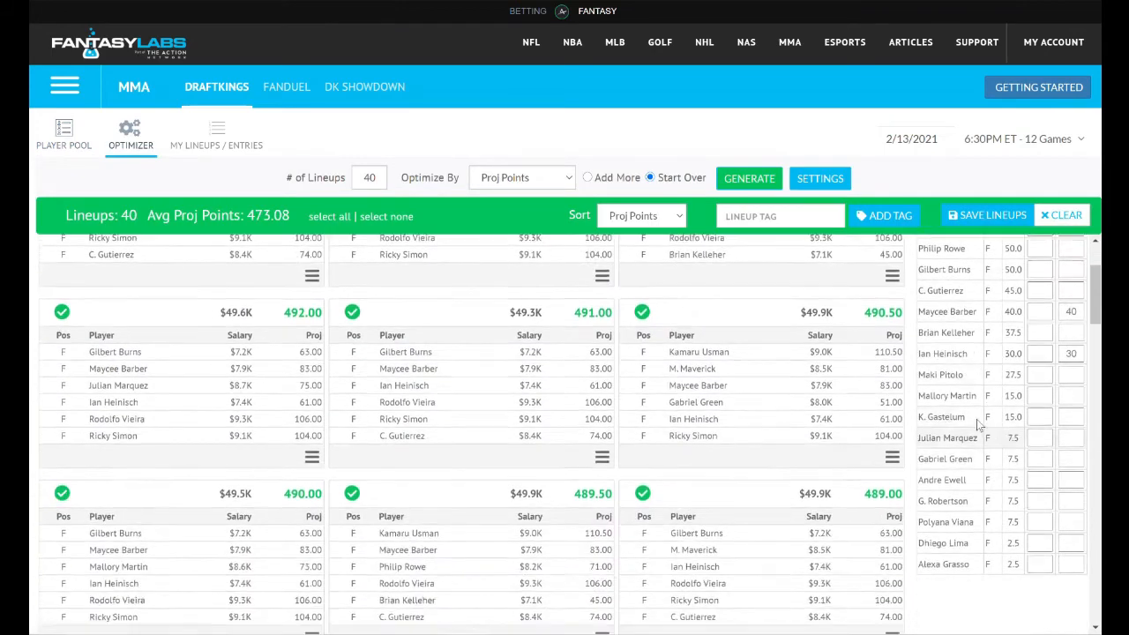
pyautogui.scroll(3, 913, 396)
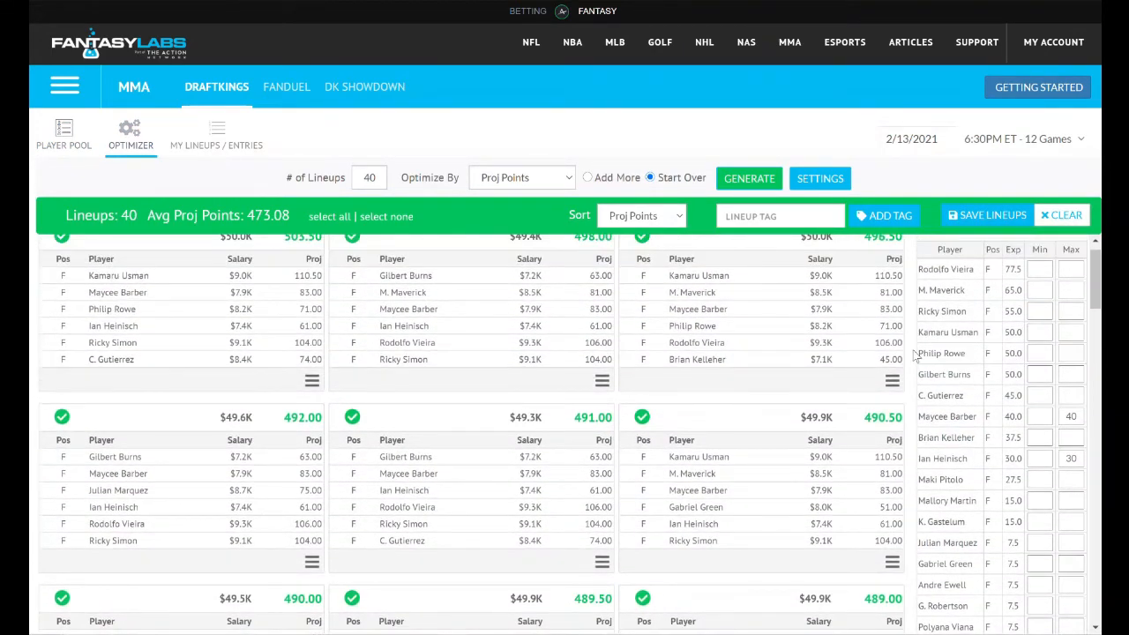
pyautogui.scroll(-1, 794, 422)
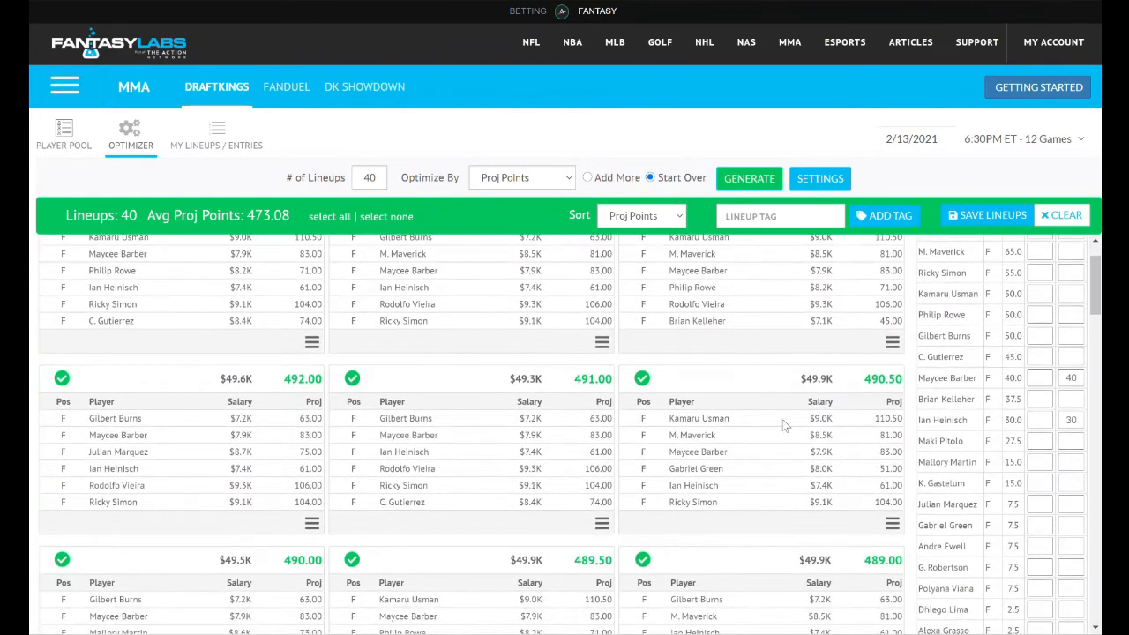
pyautogui.click(60, 134)
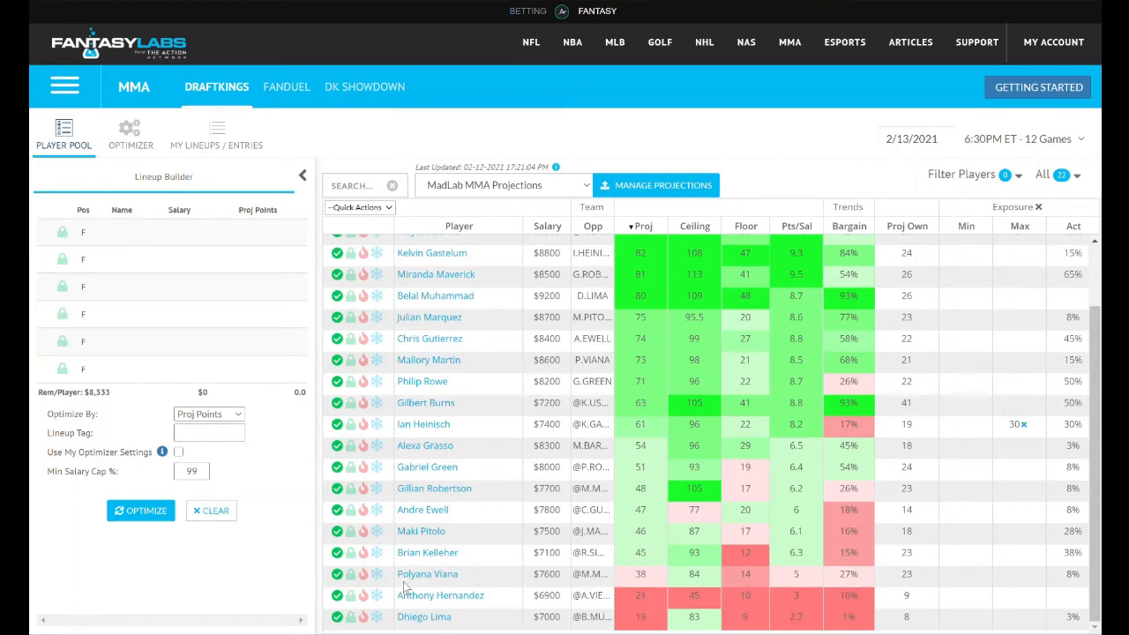
pyautogui.scroll(2, 507, 466)
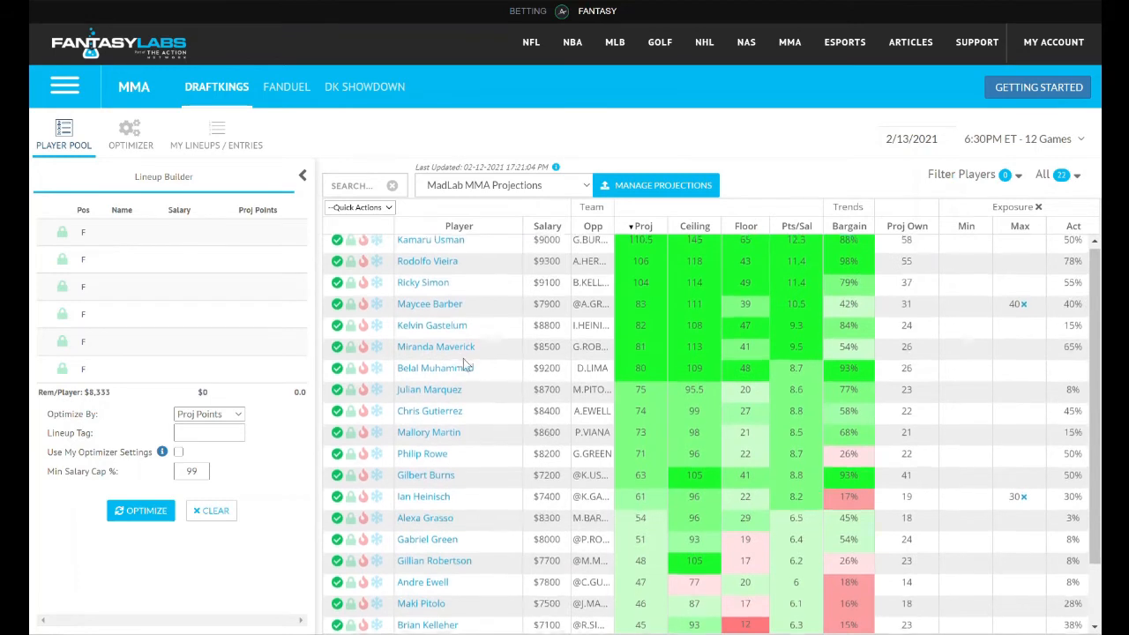
pyautogui.scroll(-2, 457, 465)
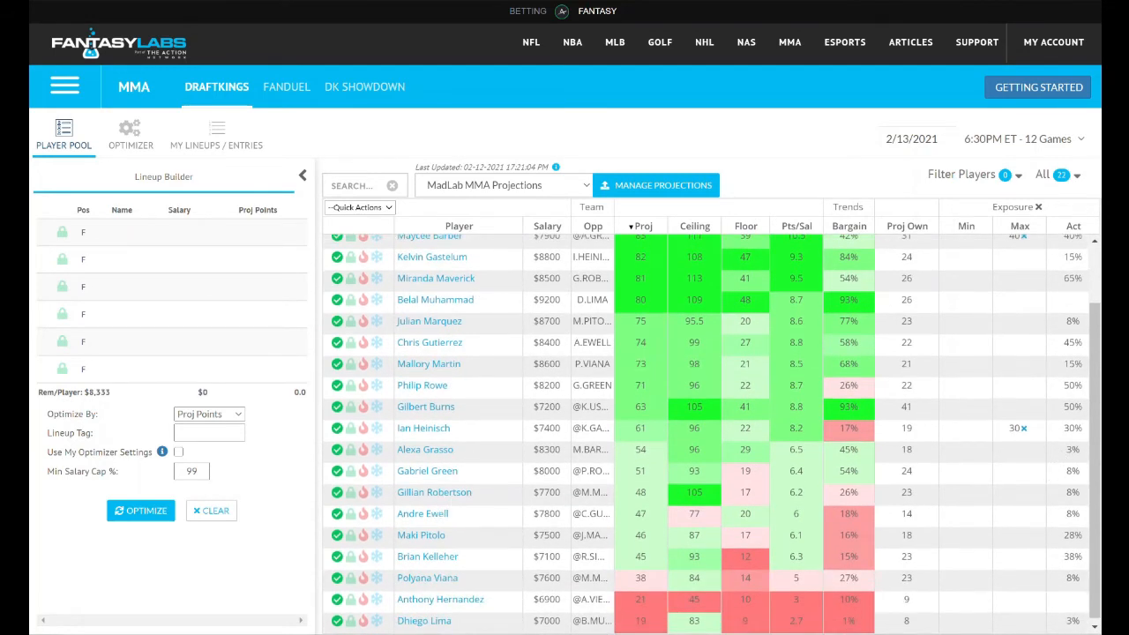
# - Search the MadLab article for "grass" and highlight the hedge rating in Alexa Grasso's section
pyautogui.click(441, 1)
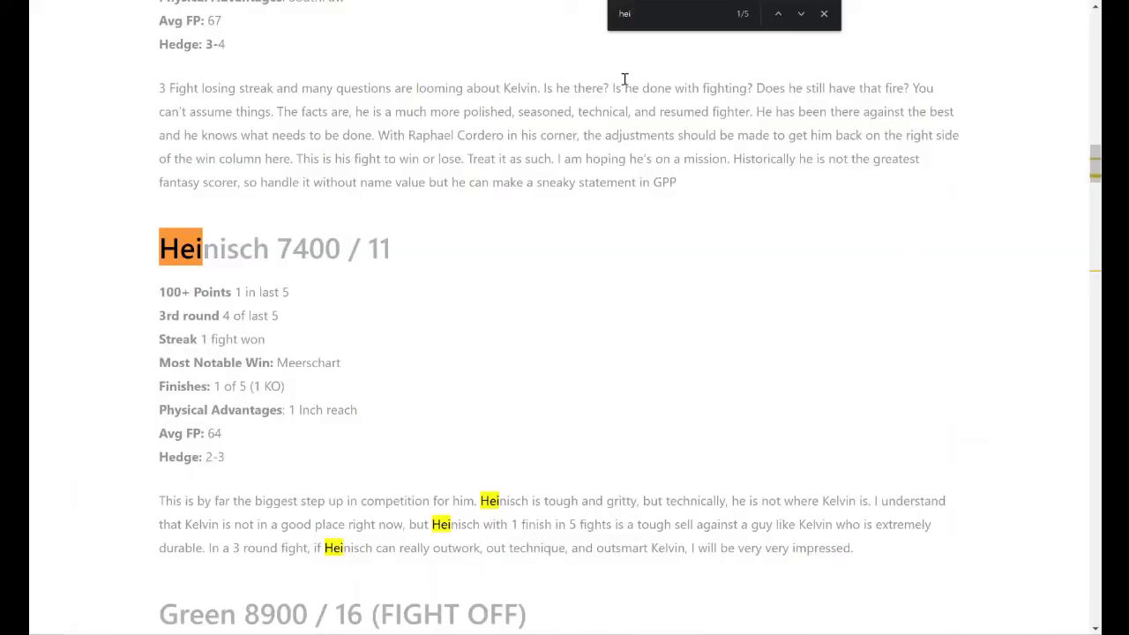
pyautogui.doubleClick(658, 10)
pyautogui.write('grass')
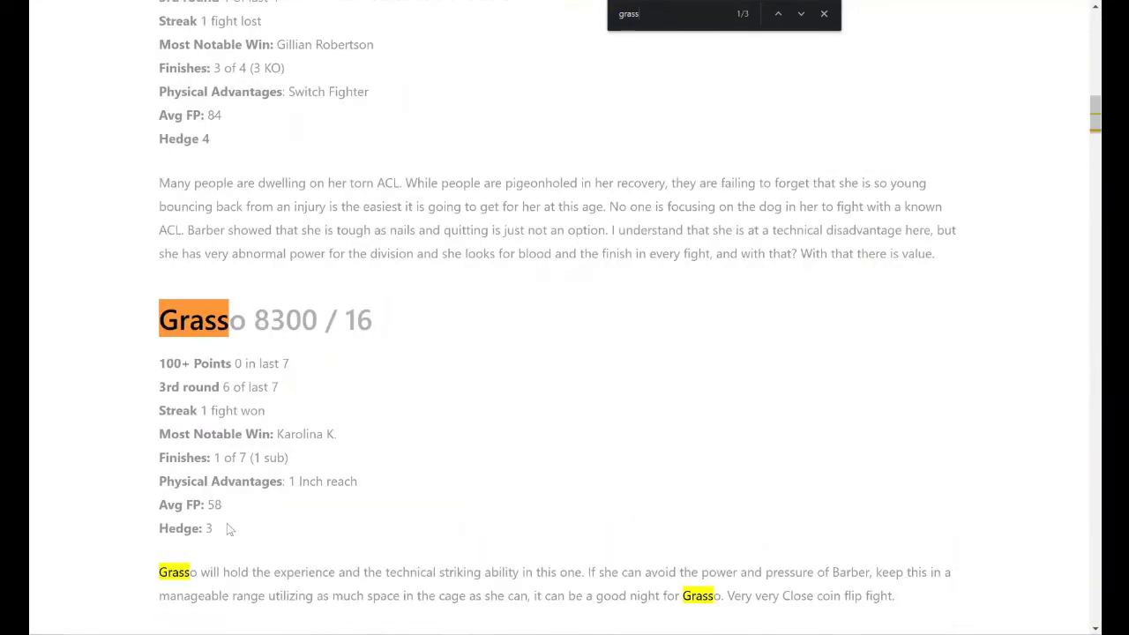
pyautogui.moveTo(220, 534); pyautogui.dragTo(152, 536)
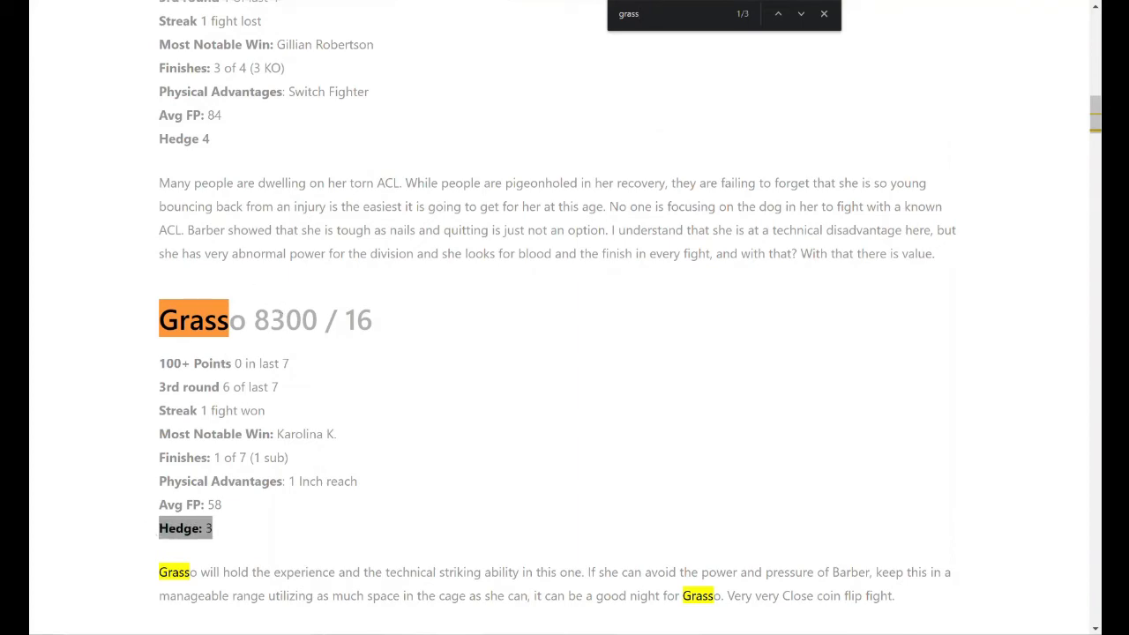
# - Set Alexa Grasso's minimum exposure to 30 in the FantasyLabs player pool and regenerate the 40 lineups
pyautogui.hotkey('ctrl', 'Tab')
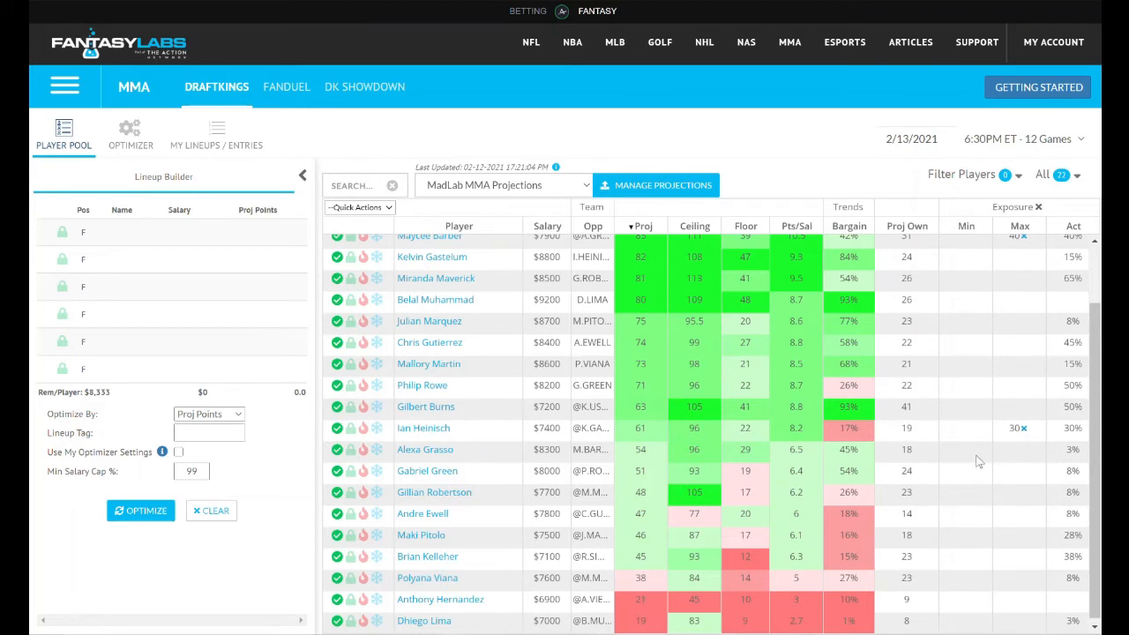
pyautogui.click(951, 451)
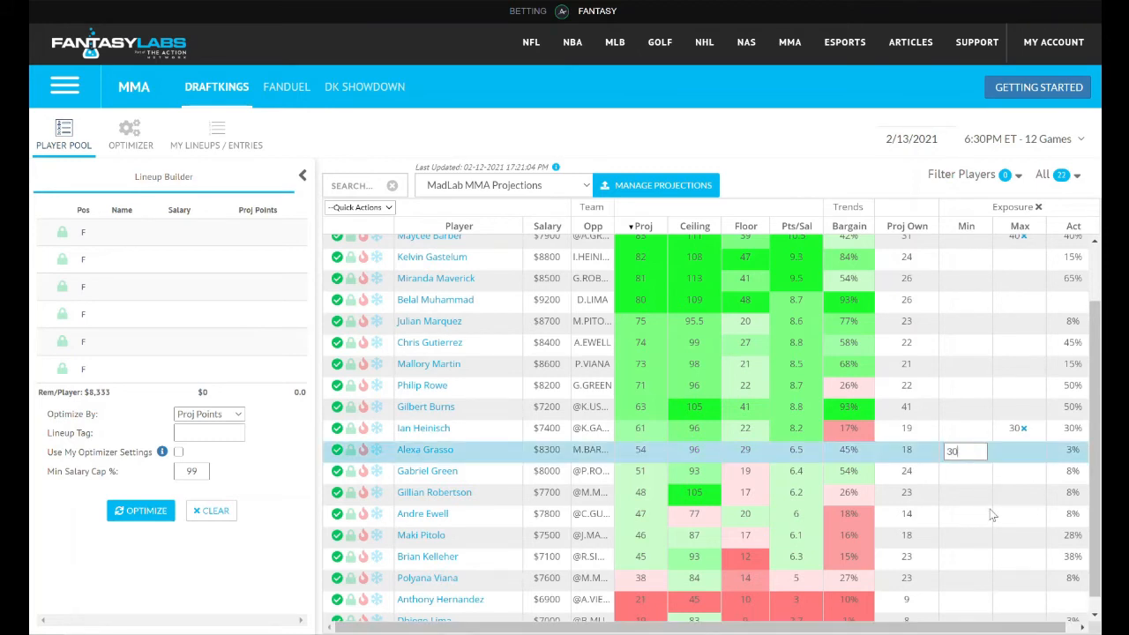
pyautogui.click(834, 132)
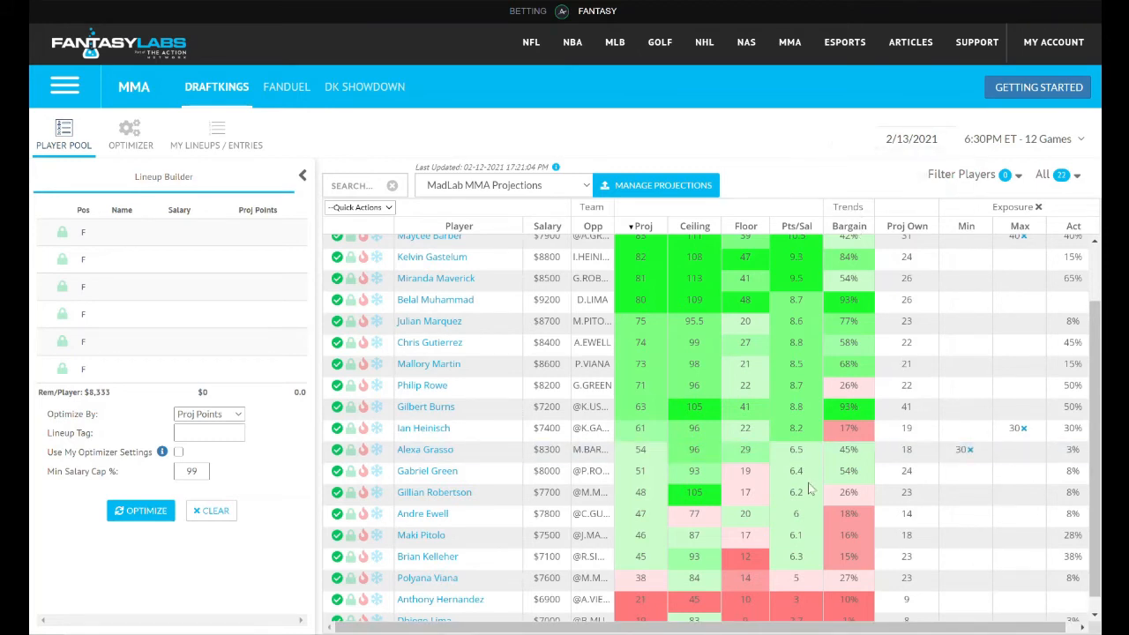
pyautogui.click(138, 135)
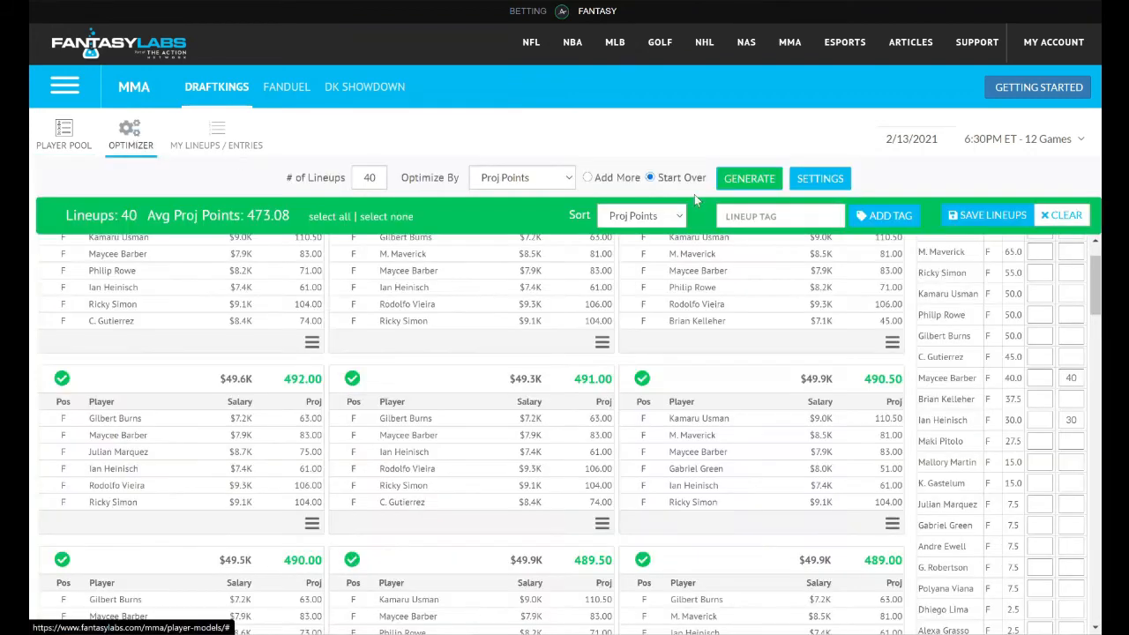
pyautogui.click(744, 178)
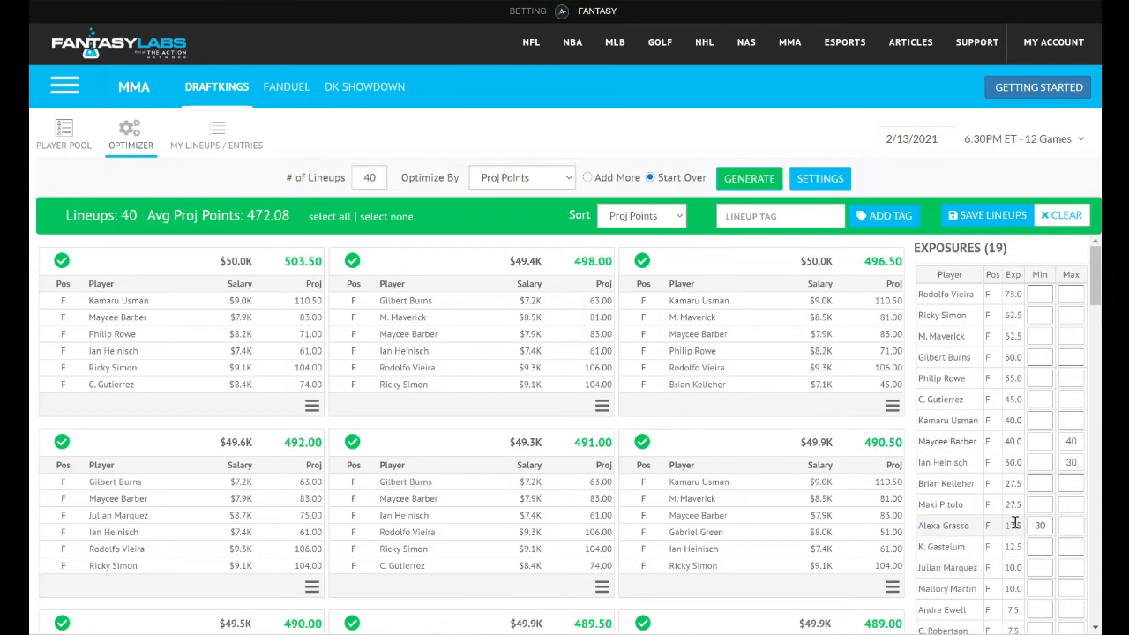
# - Check Alexa Grasso's resulting exposure against her minimum in the optimizer's exposure list
pyautogui.doubleClick(1009, 524)
pyautogui.click(1007, 528)
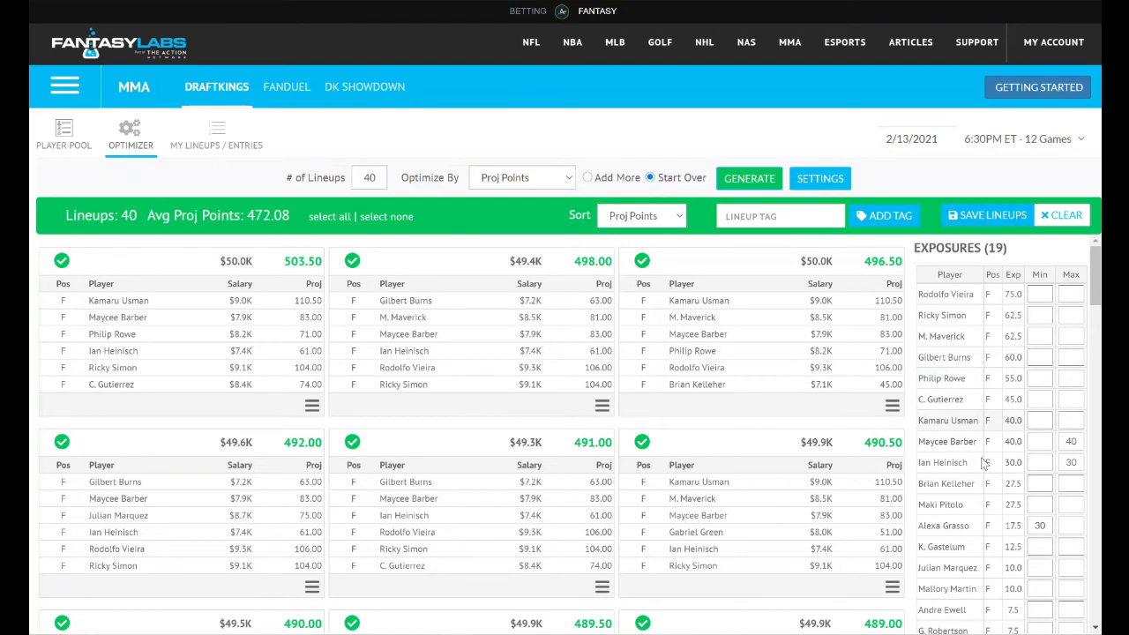
pyautogui.scroll(-1, 997, 452)
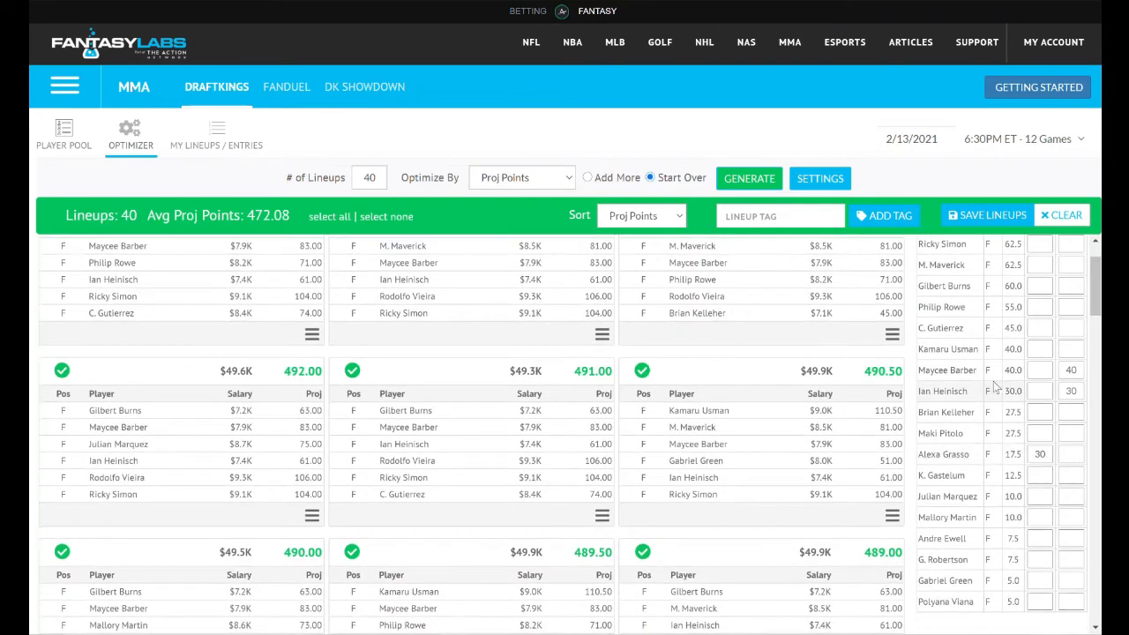
pyautogui.moveTo(1047, 454); pyautogui.dragTo(1025, 454)
pyautogui.click(1038, 456)
# - Try a dislike rating on Alexa Grasso in the player pool and clear it, and briefly exclude her before adding her back
pyautogui.click(63, 133)
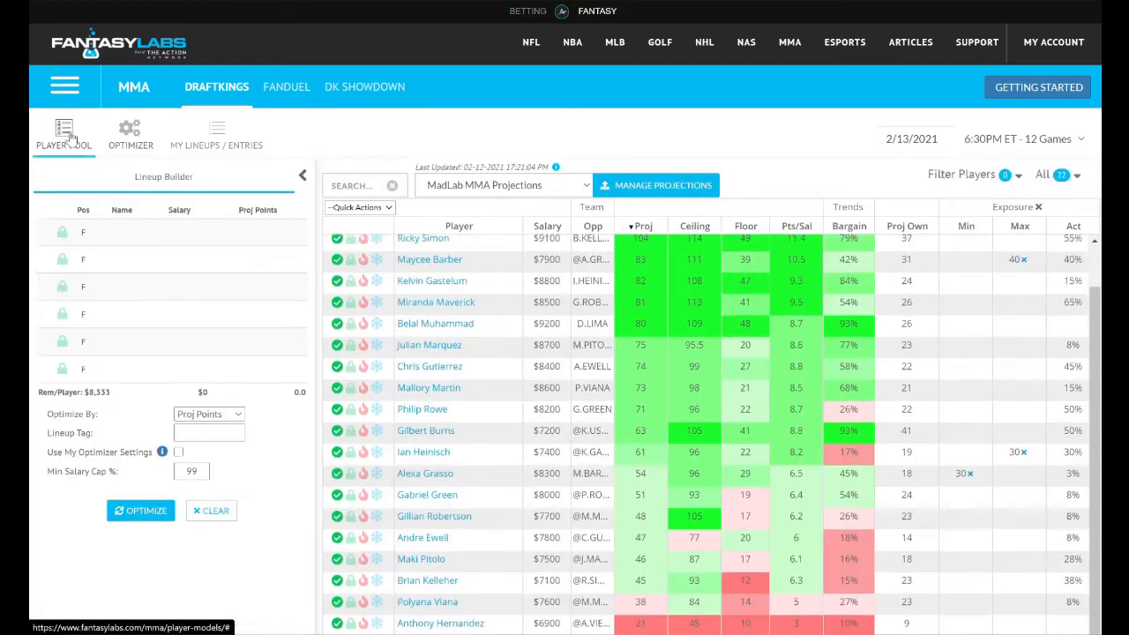
pyautogui.scroll(-1, 445, 397)
pyautogui.scroll(-1, 694, 470)
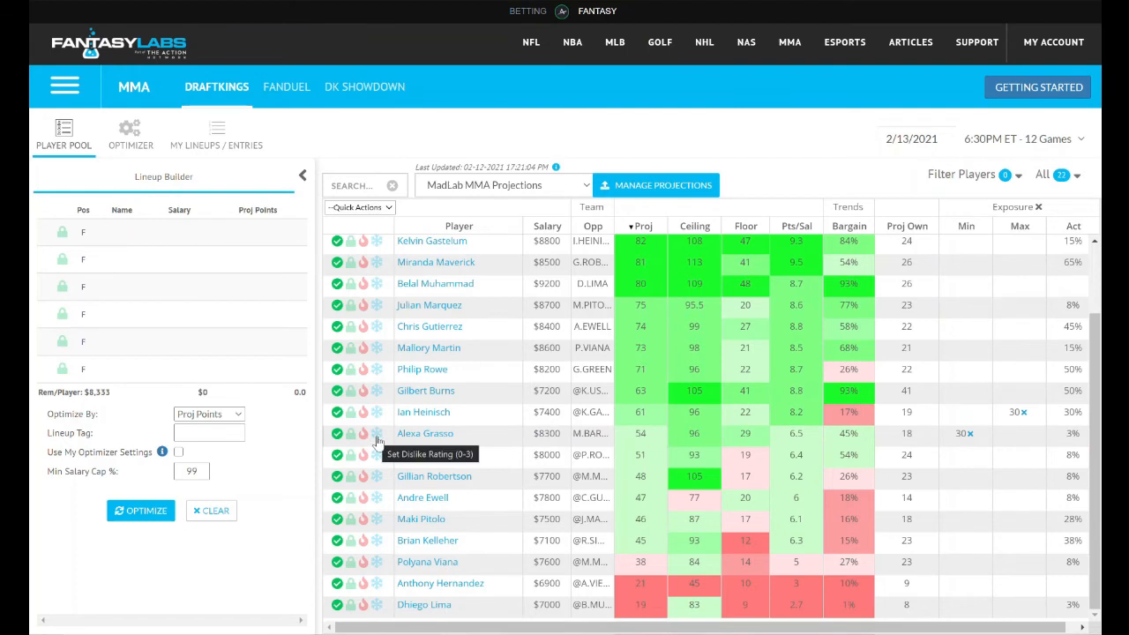
pyautogui.click(376, 436)
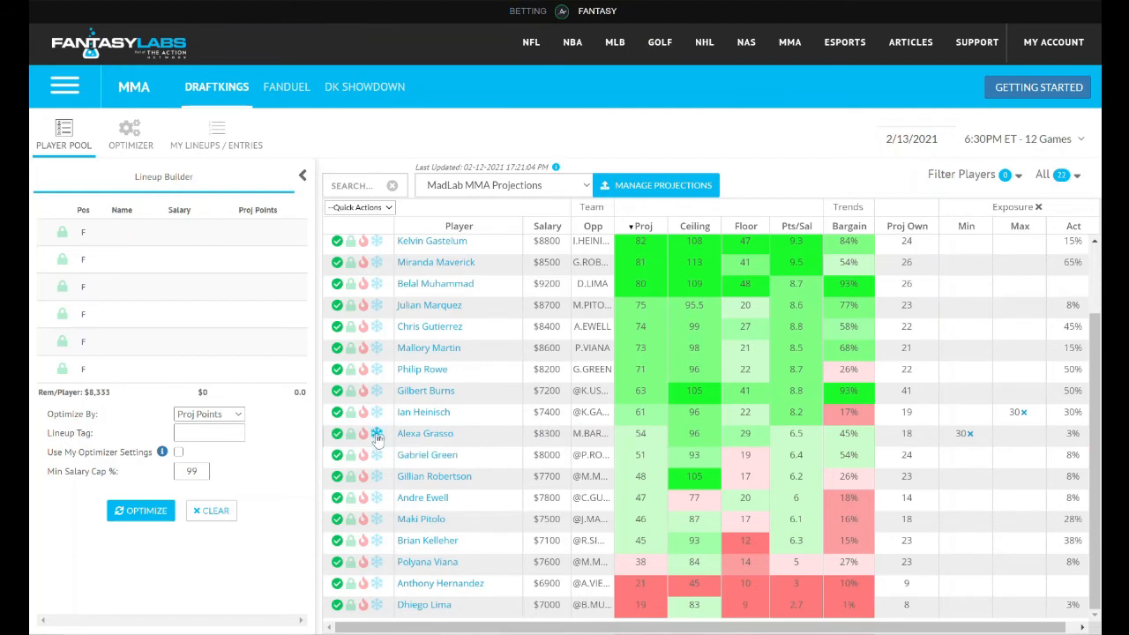
pyautogui.click(377, 436)
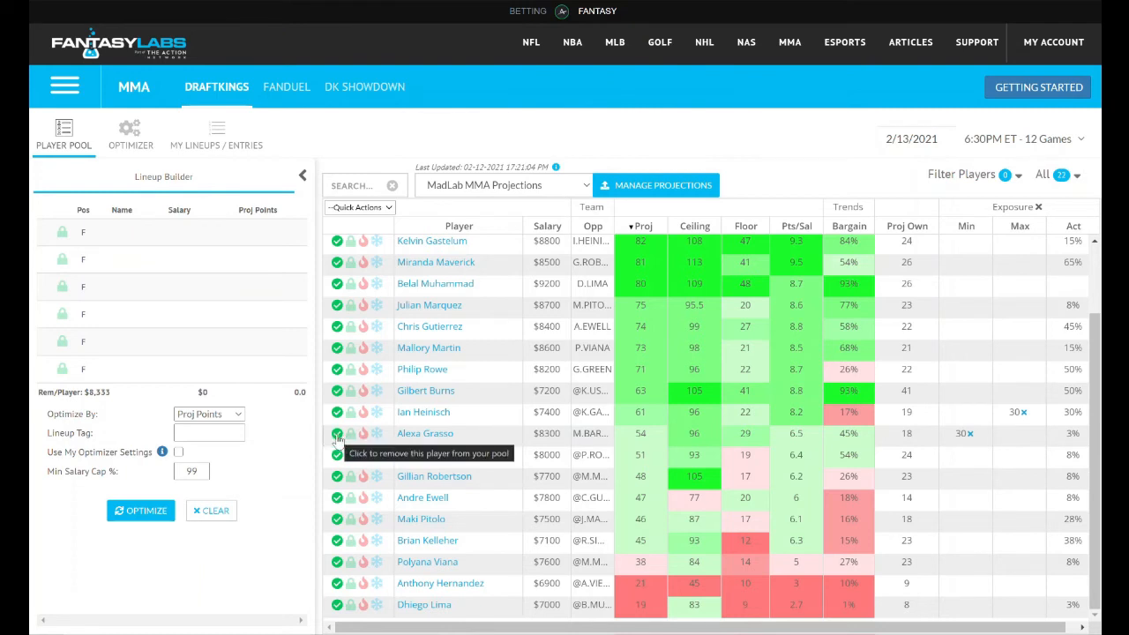
pyautogui.click(335, 436)
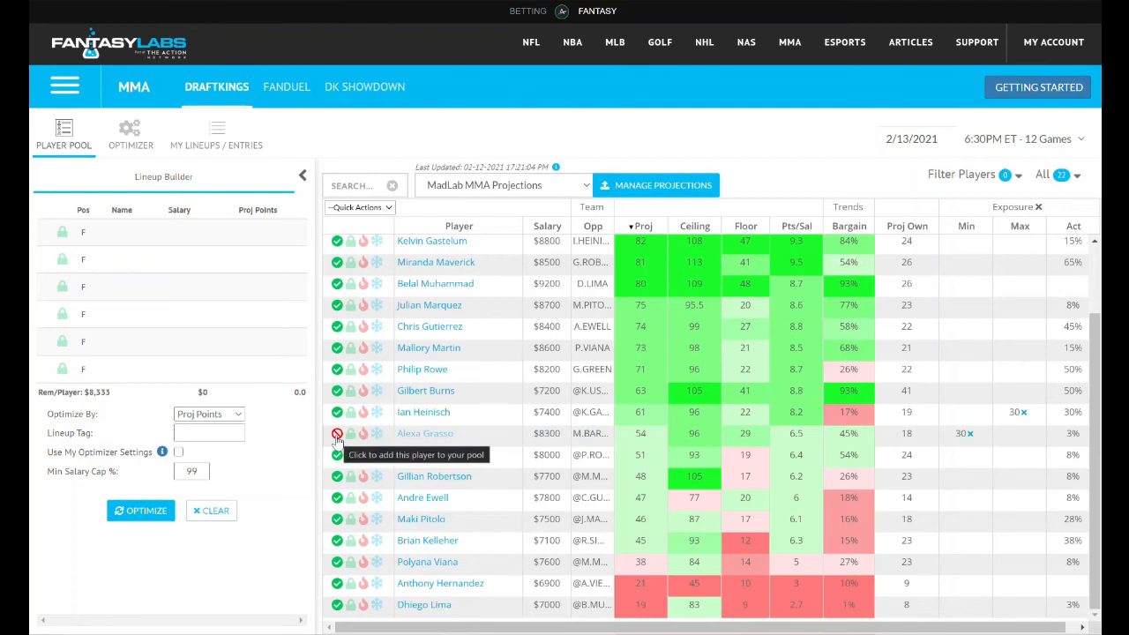
pyautogui.click(336, 436)
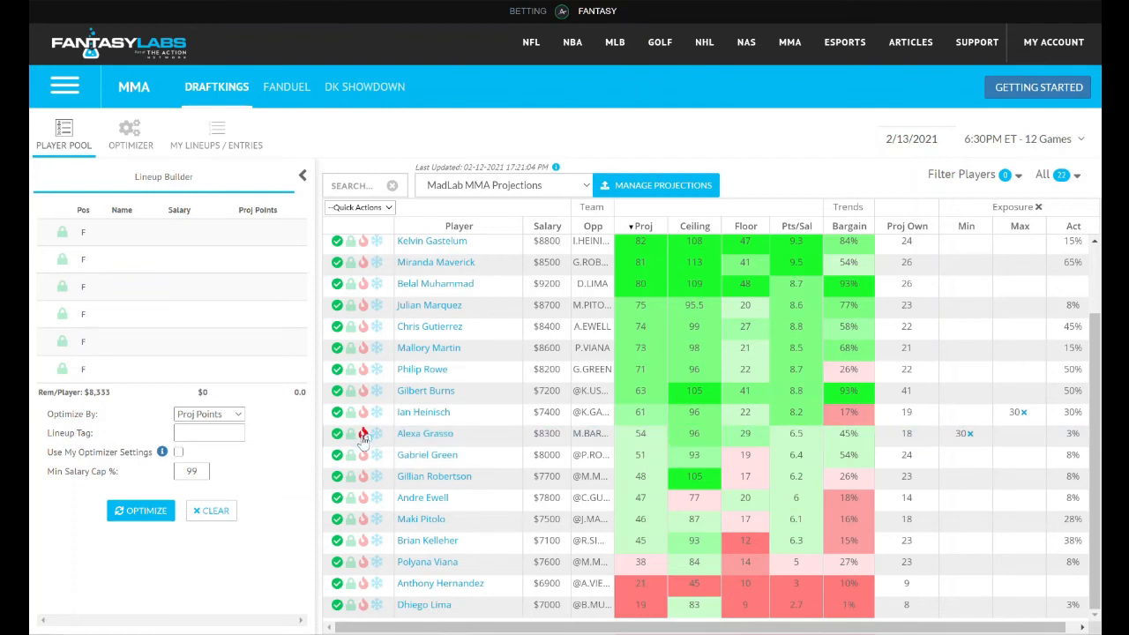
# - With a like rating on Alexa Grasso, regenerate the 40 lineups and check her exposure in the optimizer
pyautogui.click(125, 142)
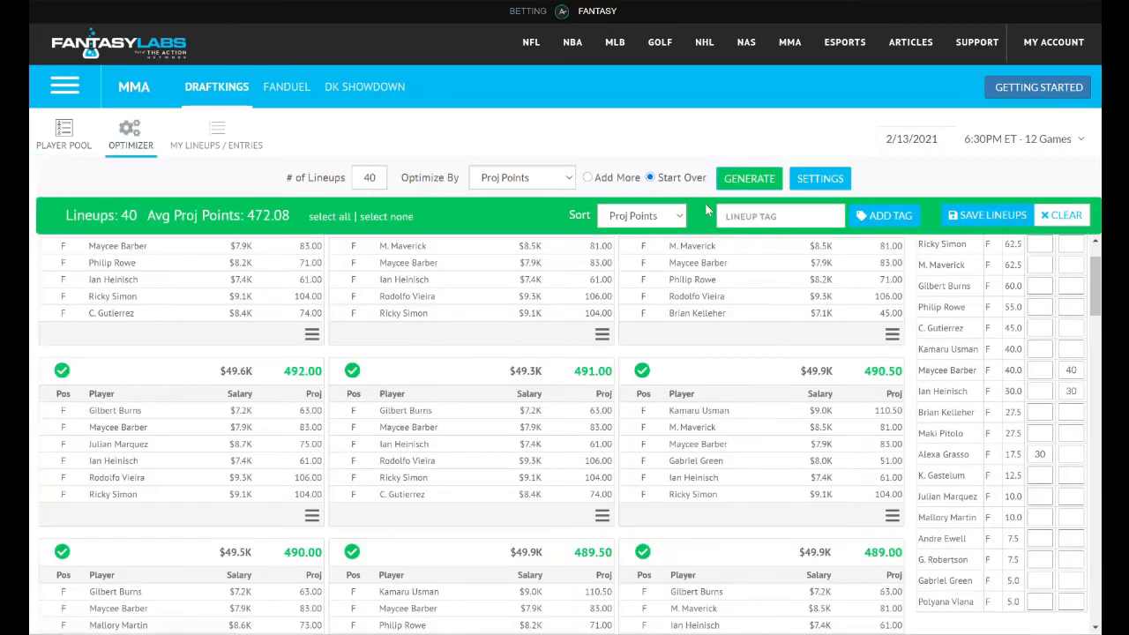
pyautogui.click(739, 181)
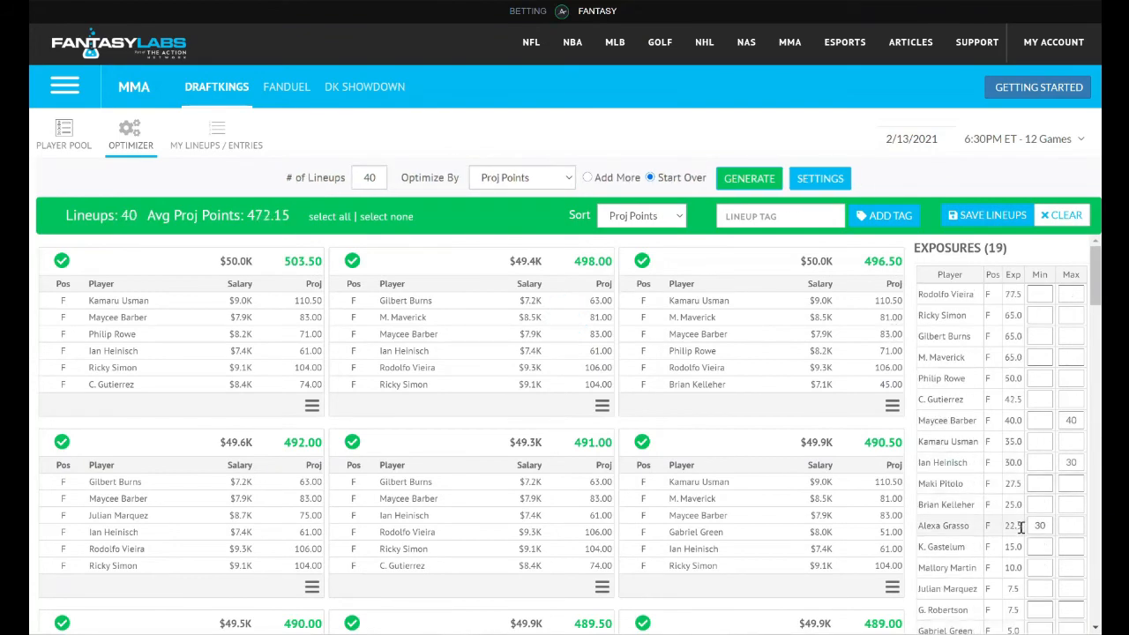
pyautogui.scroll(-1, 1008, 524)
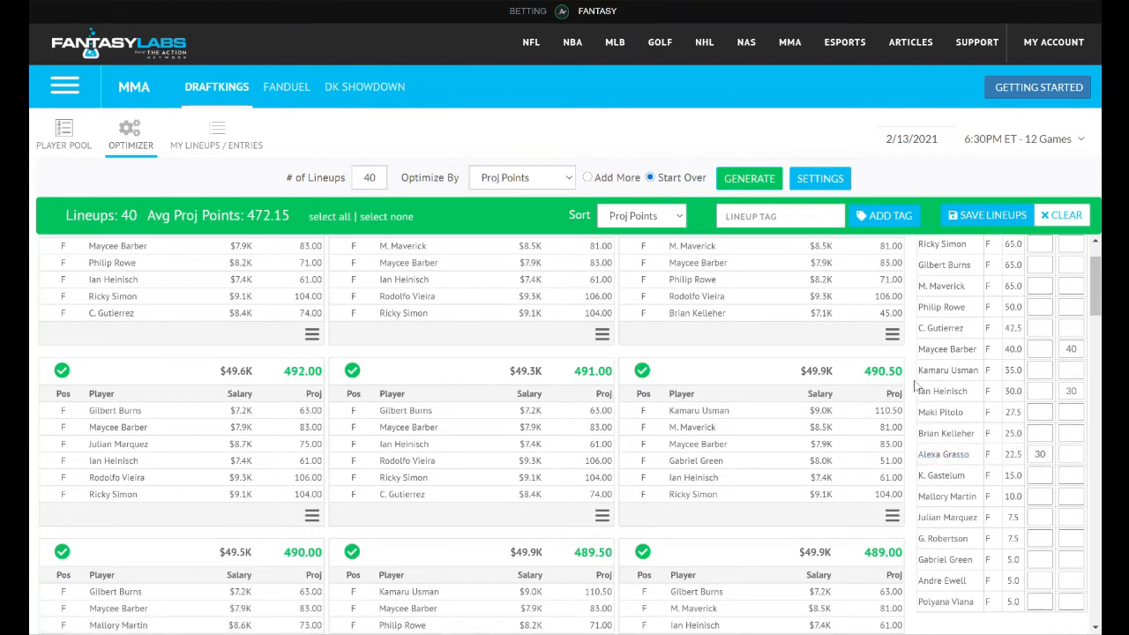
pyautogui.scroll(1, 917, 357)
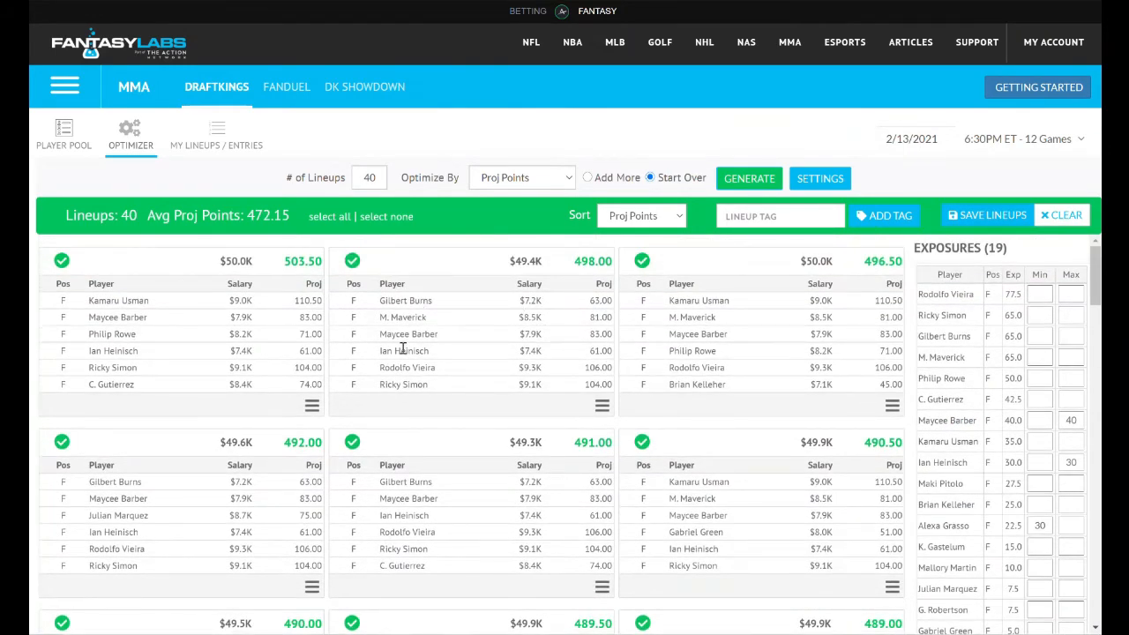
# - Examine the 40 generated lineups and each fighter's exposure against the minimum and maximum limits in the optimizer
pyautogui.scroll(-1, 599, 429)
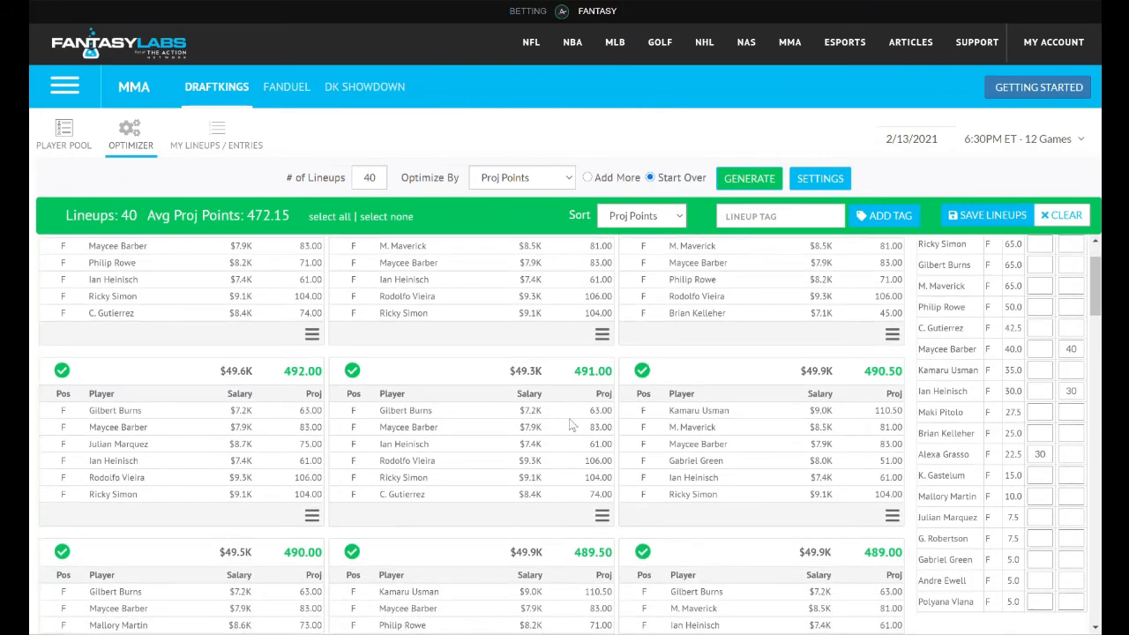
pyautogui.scroll(-1, 662, 413)
pyautogui.scroll(-1, 661, 434)
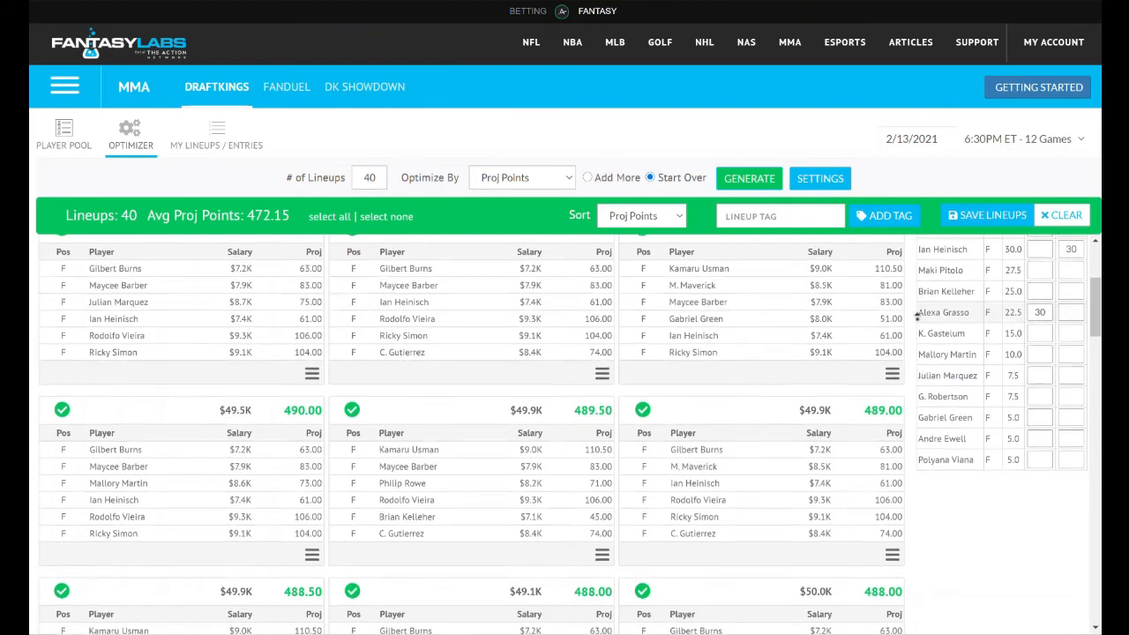
pyautogui.scroll(2, 915, 313)
pyautogui.scroll(1, 915, 313)
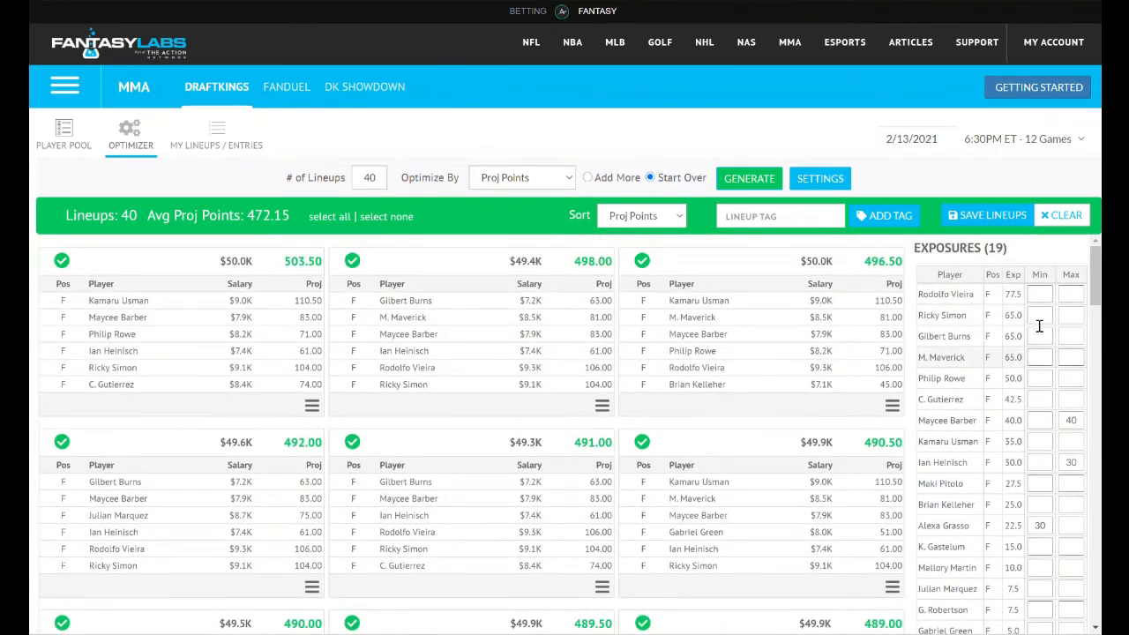
pyautogui.scroll(-1, 933, 399)
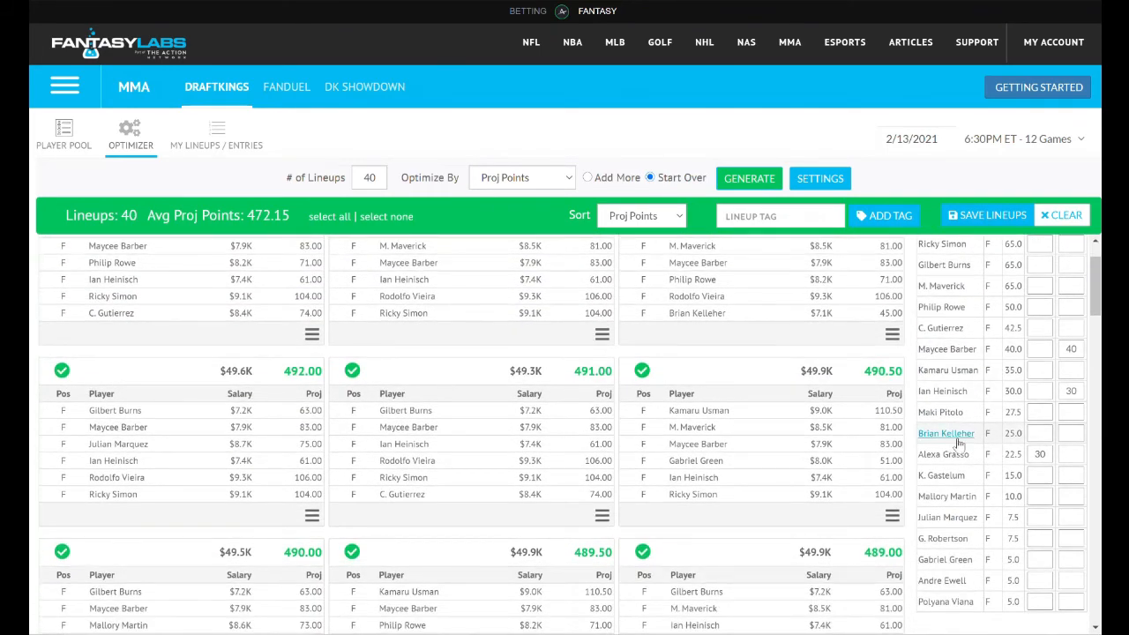
pyautogui.scroll(1, 1023, 388)
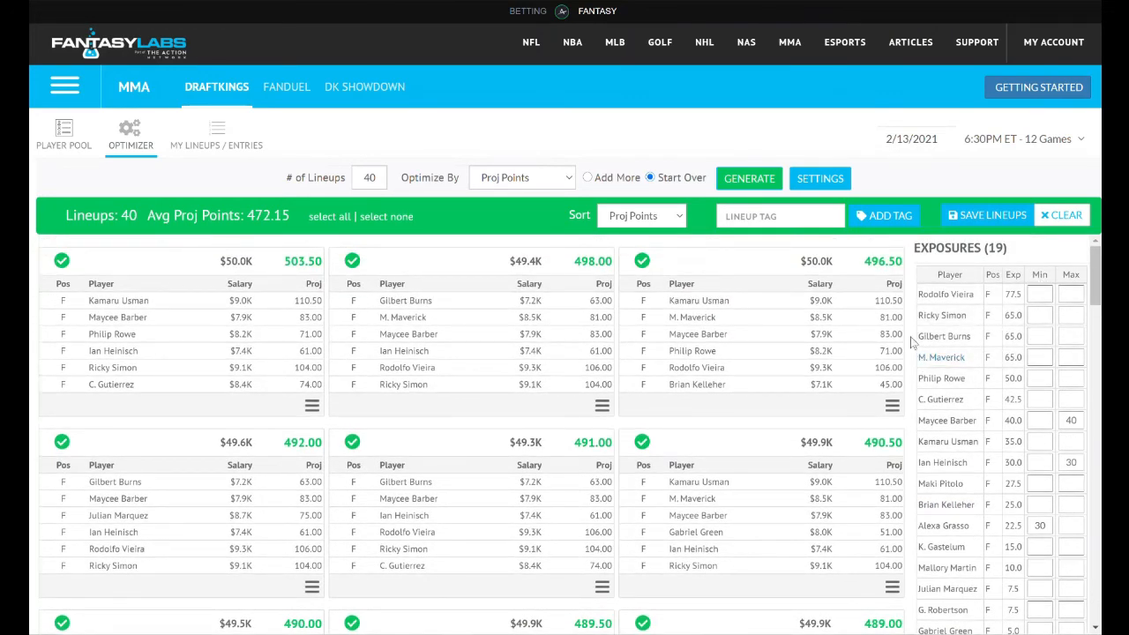
pyautogui.scroll(-1, 913, 342)
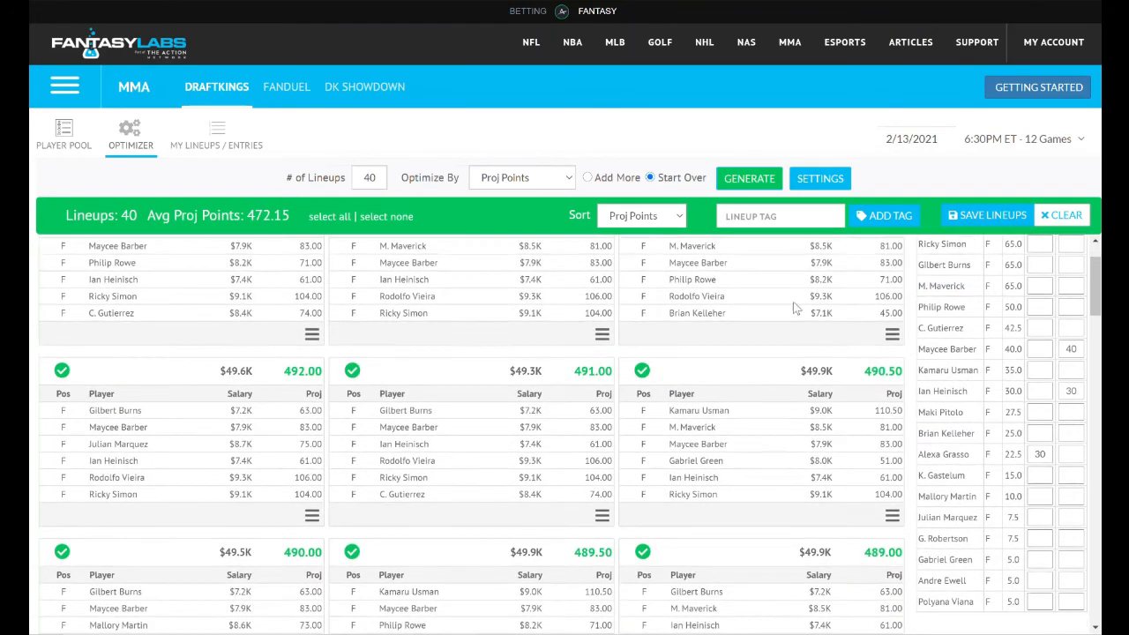
# - Delete the 40 unassigned, untagged lineups from the saved lineups, and save the optimizer's 40 generated lineups
pyautogui.click(220, 134)
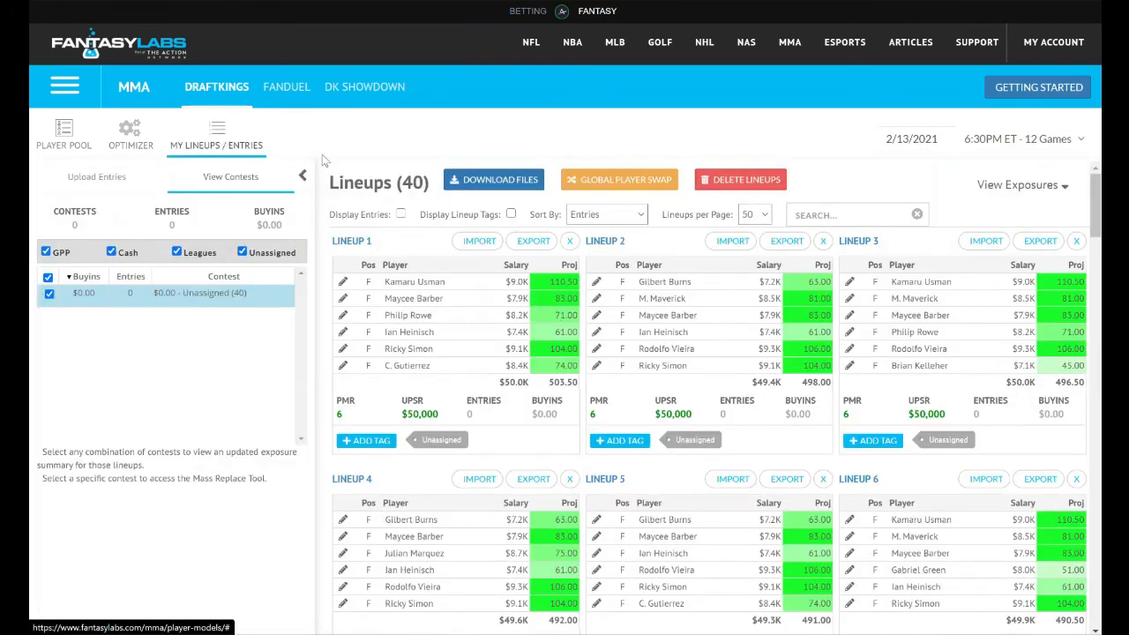
pyautogui.click(713, 181)
pyautogui.click(357, 159)
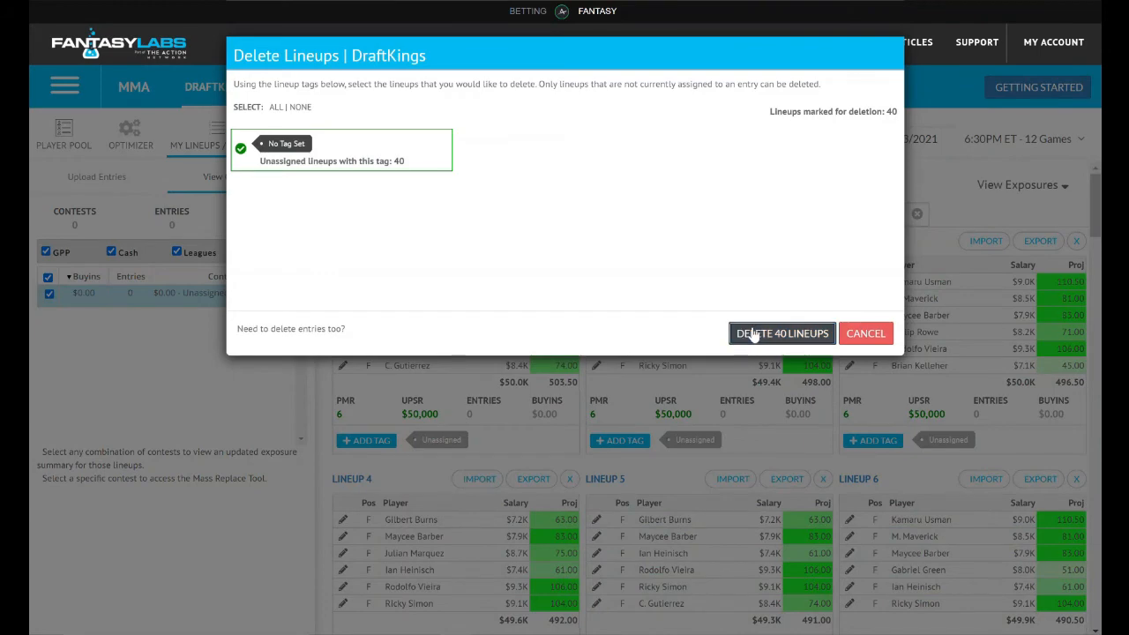
pyautogui.click(754, 335)
pyautogui.click(148, 144)
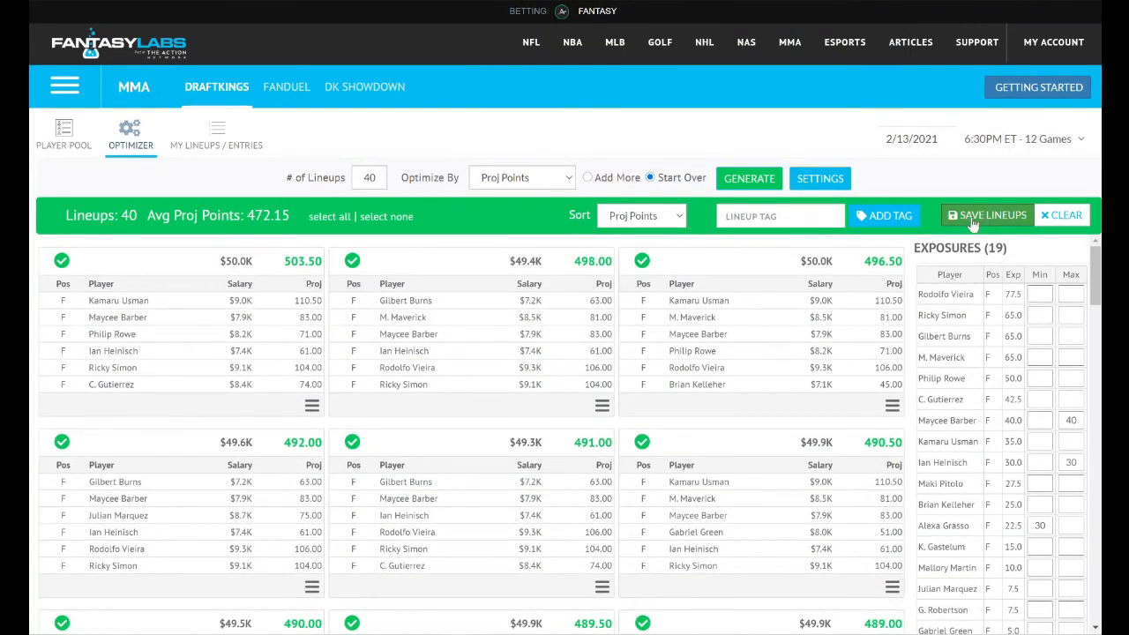
pyautogui.click(986, 217)
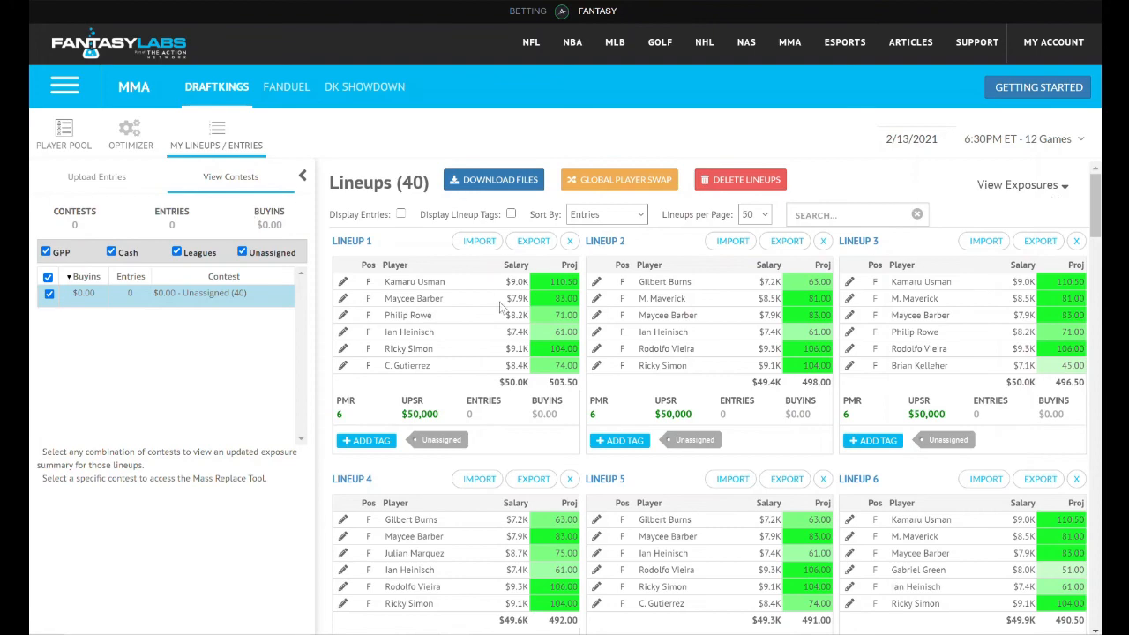
# - Review the saved lineups' exposure summary by player, sorted by share of lineups from highest to lowest, and close it
pyautogui.click(1021, 187)
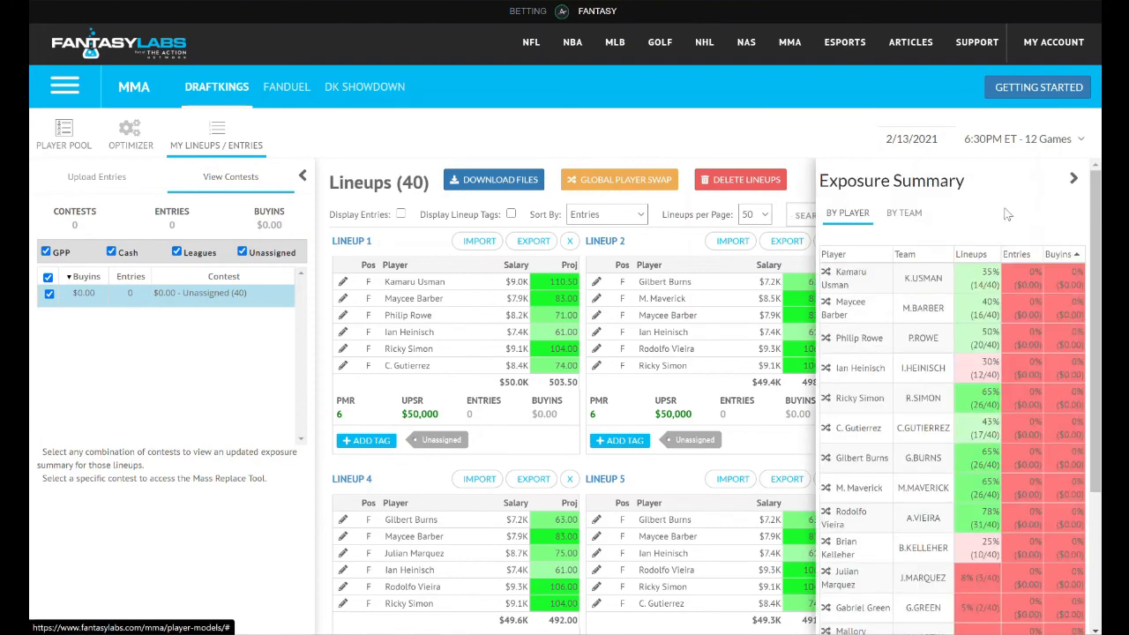
pyautogui.click(973, 255)
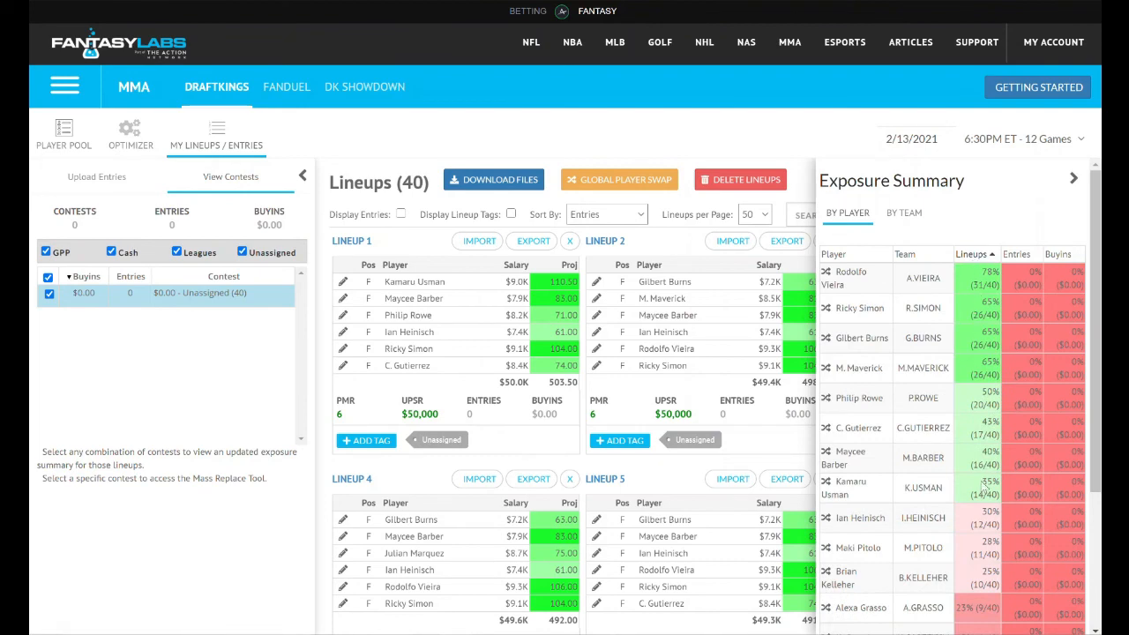
pyautogui.scroll(-2, 983, 487)
pyautogui.scroll(2, 981, 450)
pyautogui.click(1073, 180)
# - Filter the optimizer's lineups to those containing Alexa Grasso and examine which fighters are paired with her
pyautogui.click(132, 134)
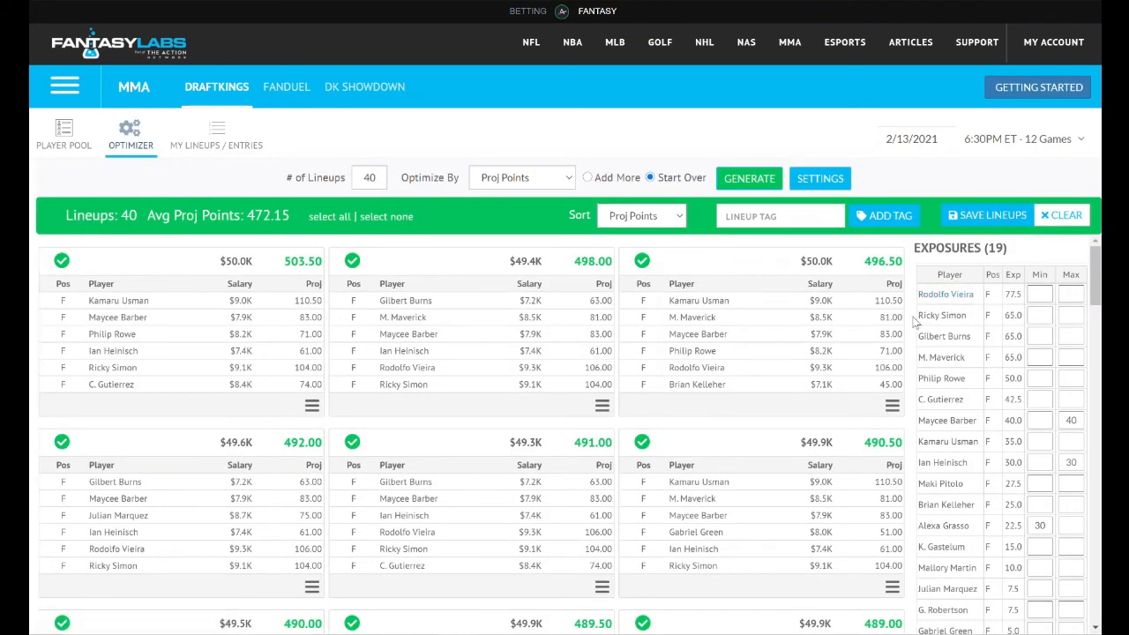
pyautogui.scroll(-1, 915, 323)
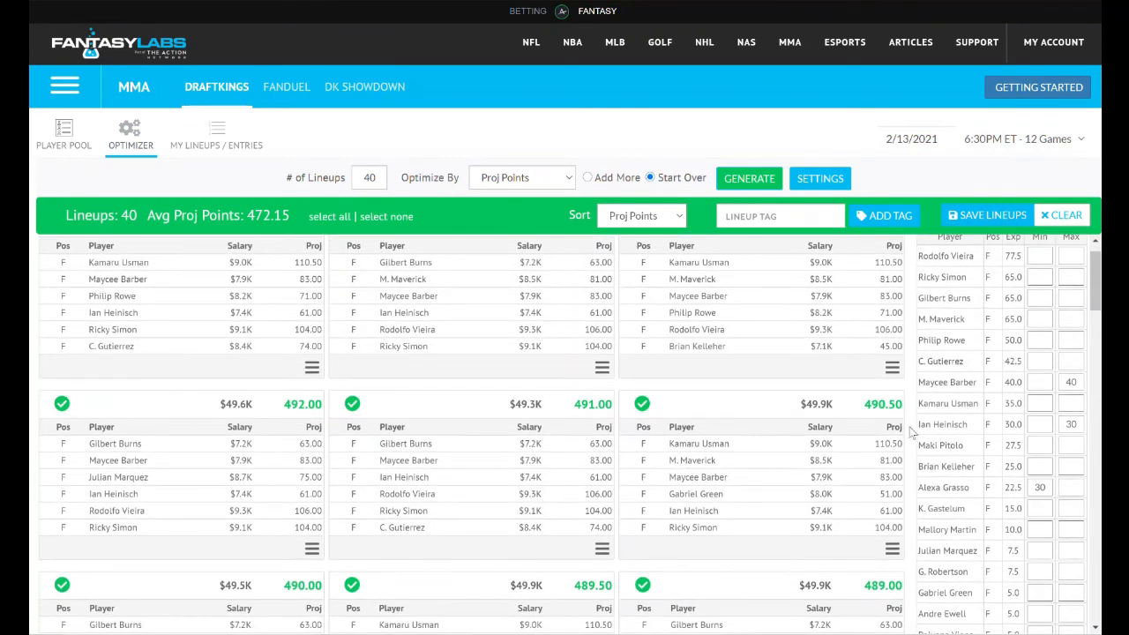
pyautogui.scroll(-2, 917, 415)
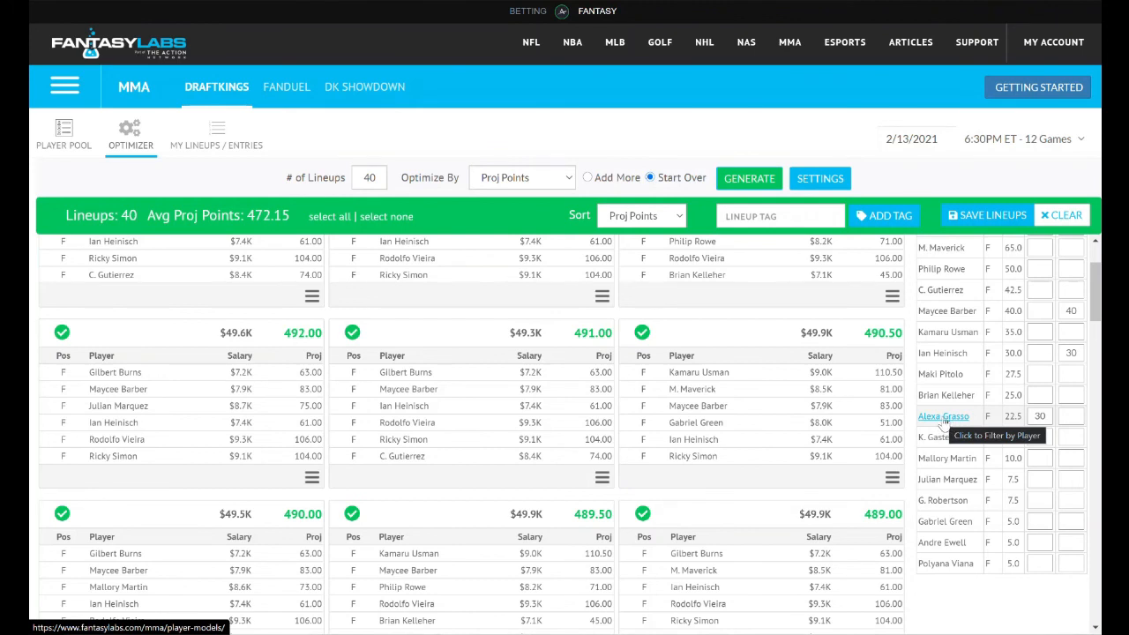
pyautogui.click(943, 420)
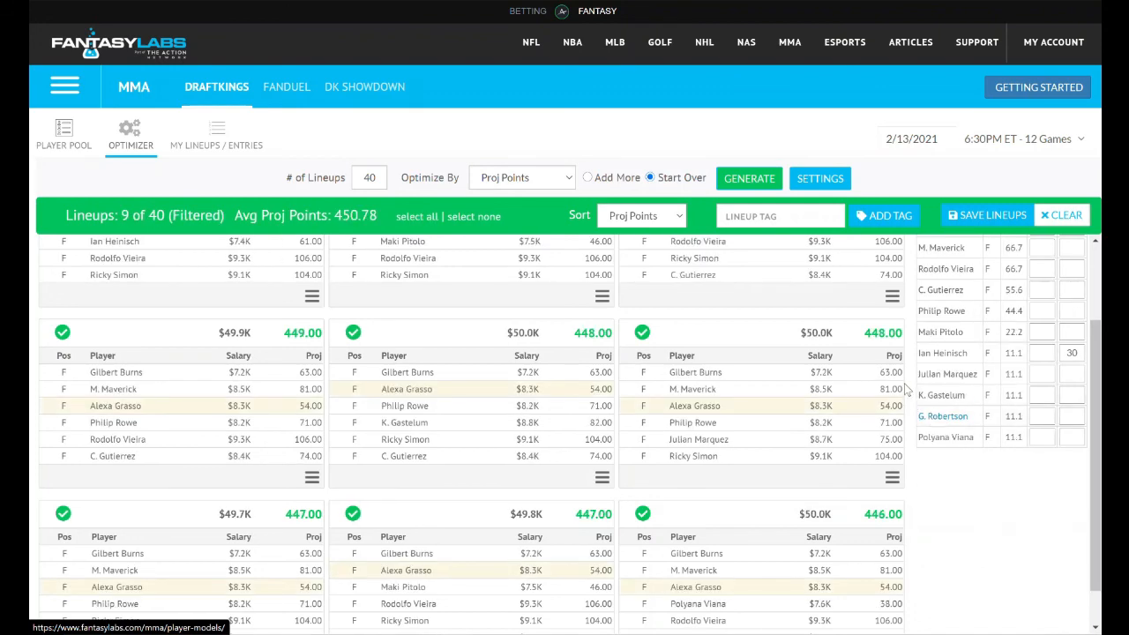
pyautogui.scroll(-3, 150, 340)
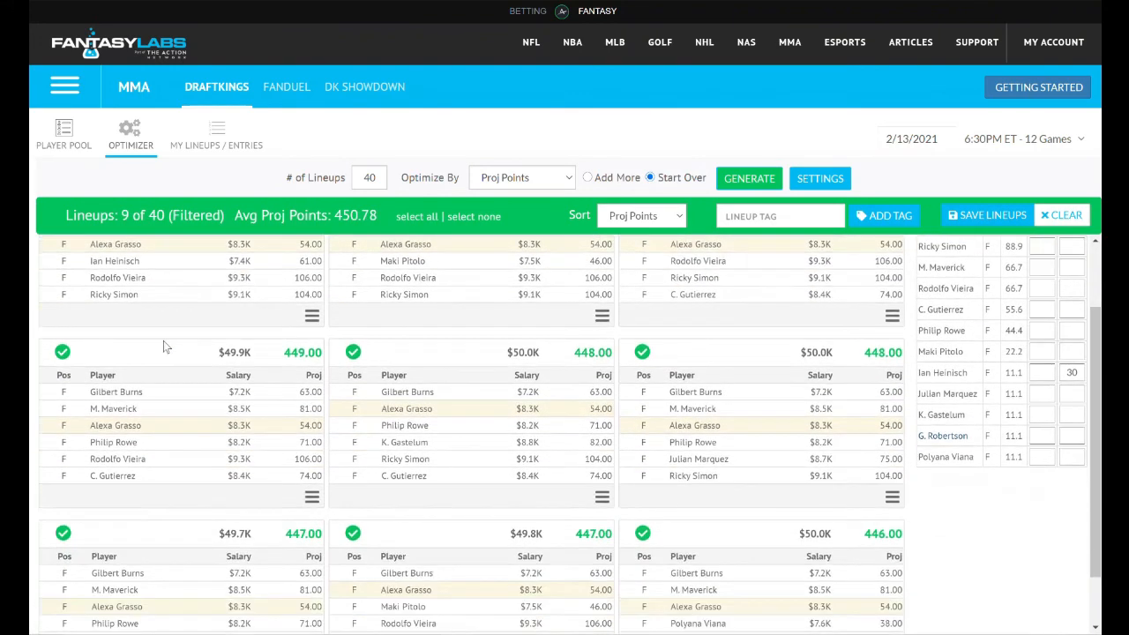
pyautogui.scroll(3, 225, 375)
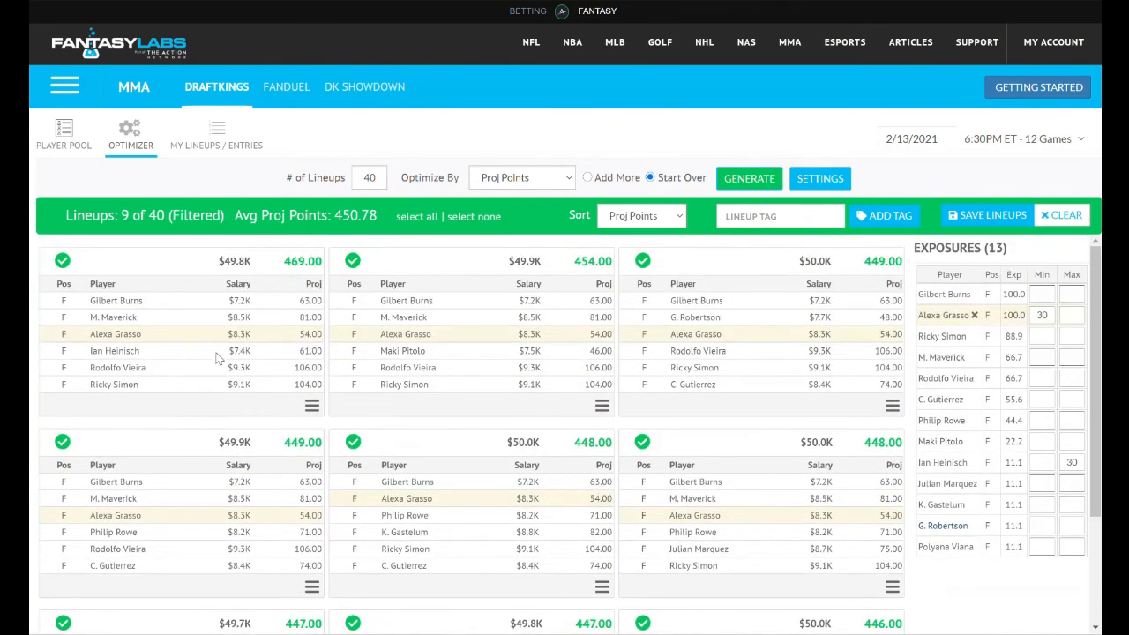
pyautogui.scroll(-3, 740, 445)
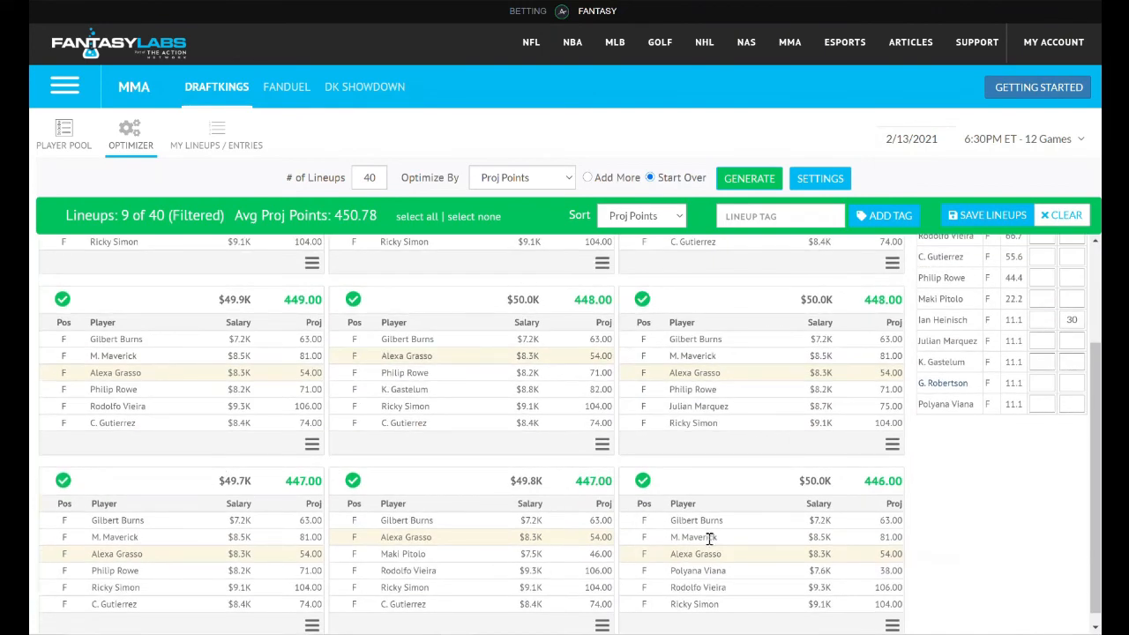
pyautogui.scroll(3, 629, 413)
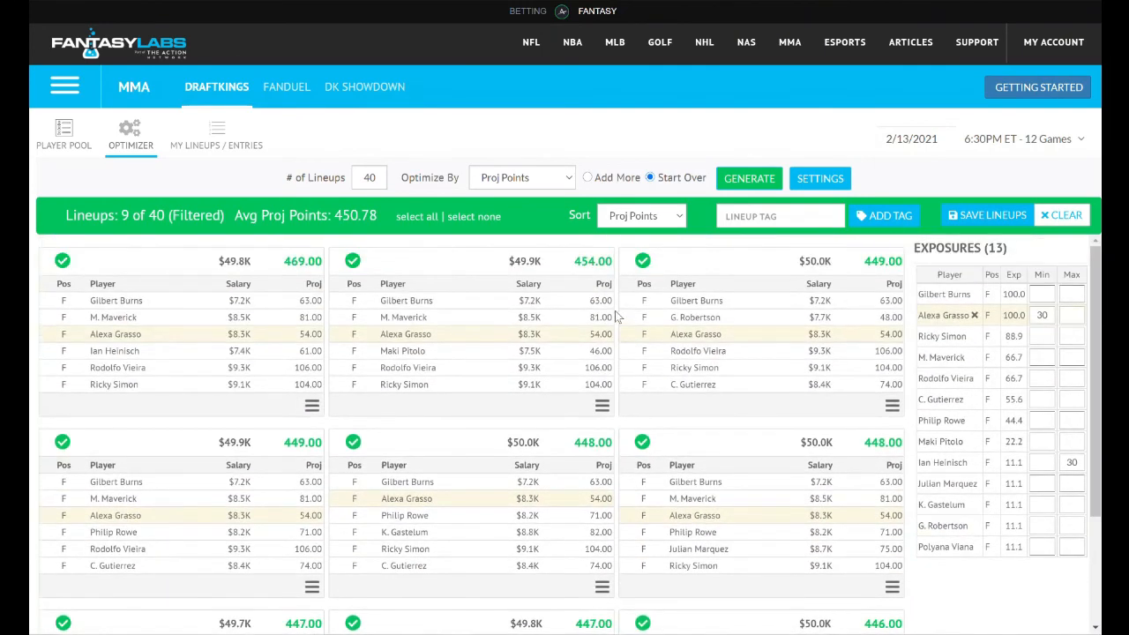